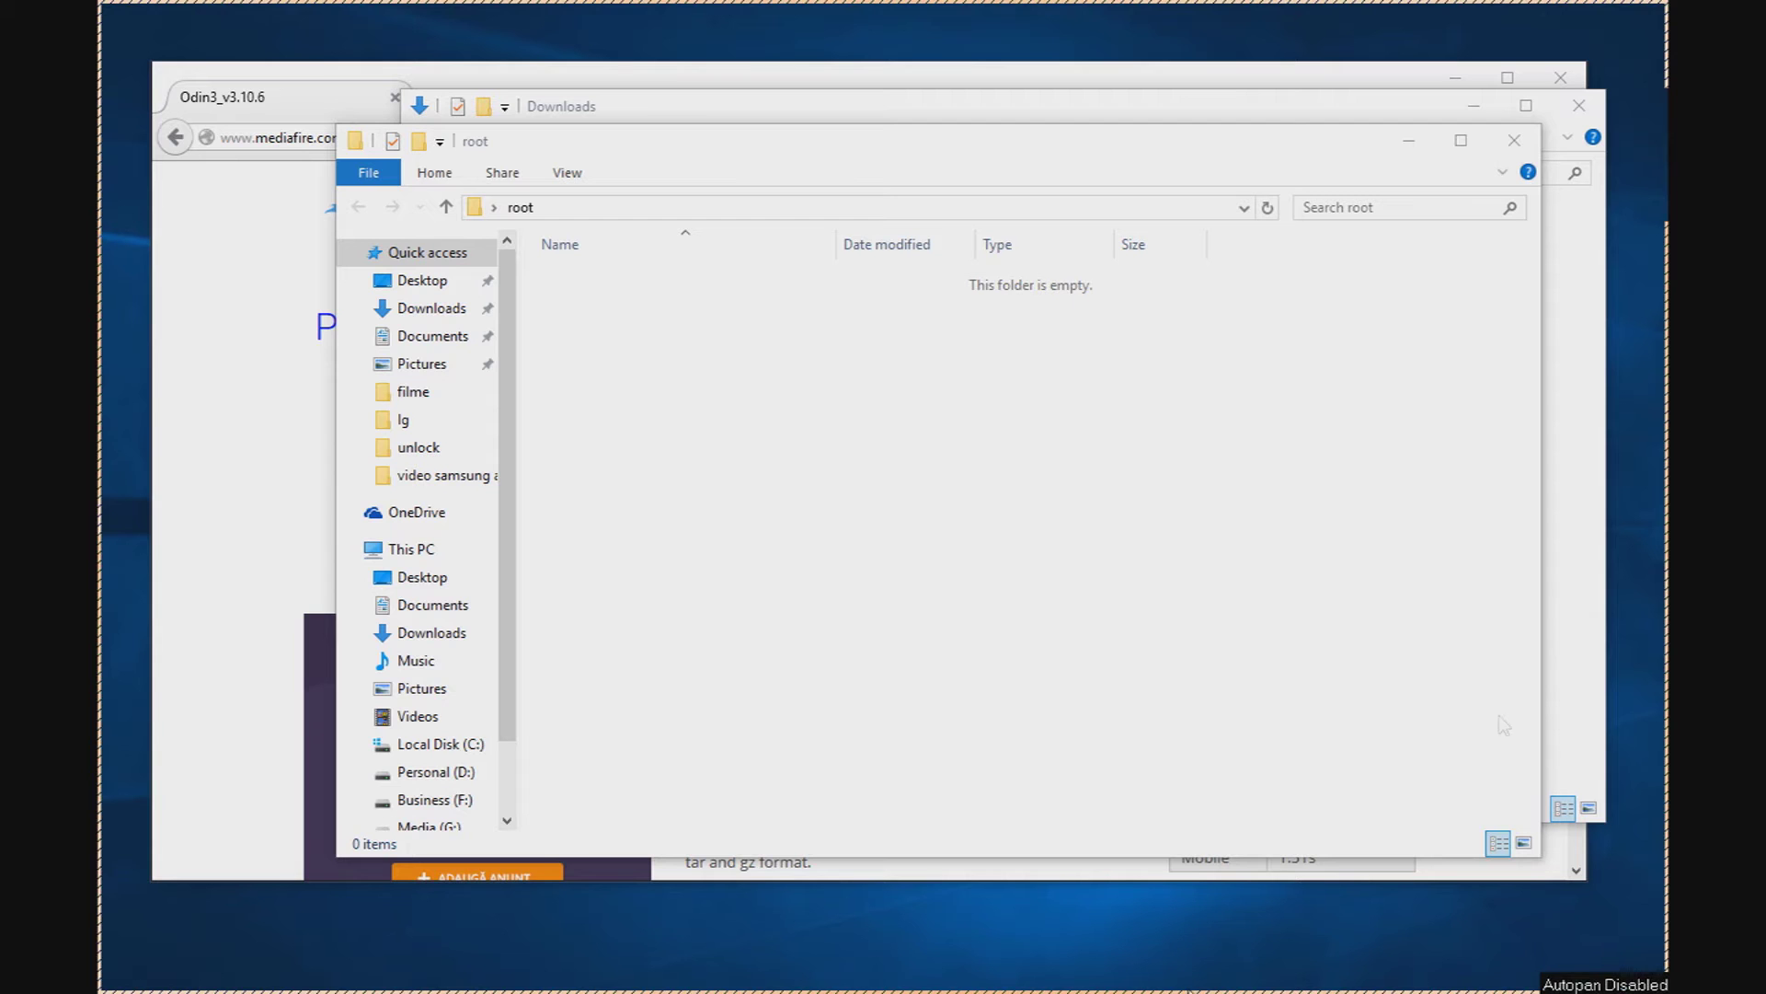
Step: Minimize the empty root and Downloads windows and reload the Odin3_v3.10.6 MediaFire page
{"action": "left_click", "coordinate": [1409, 140]}
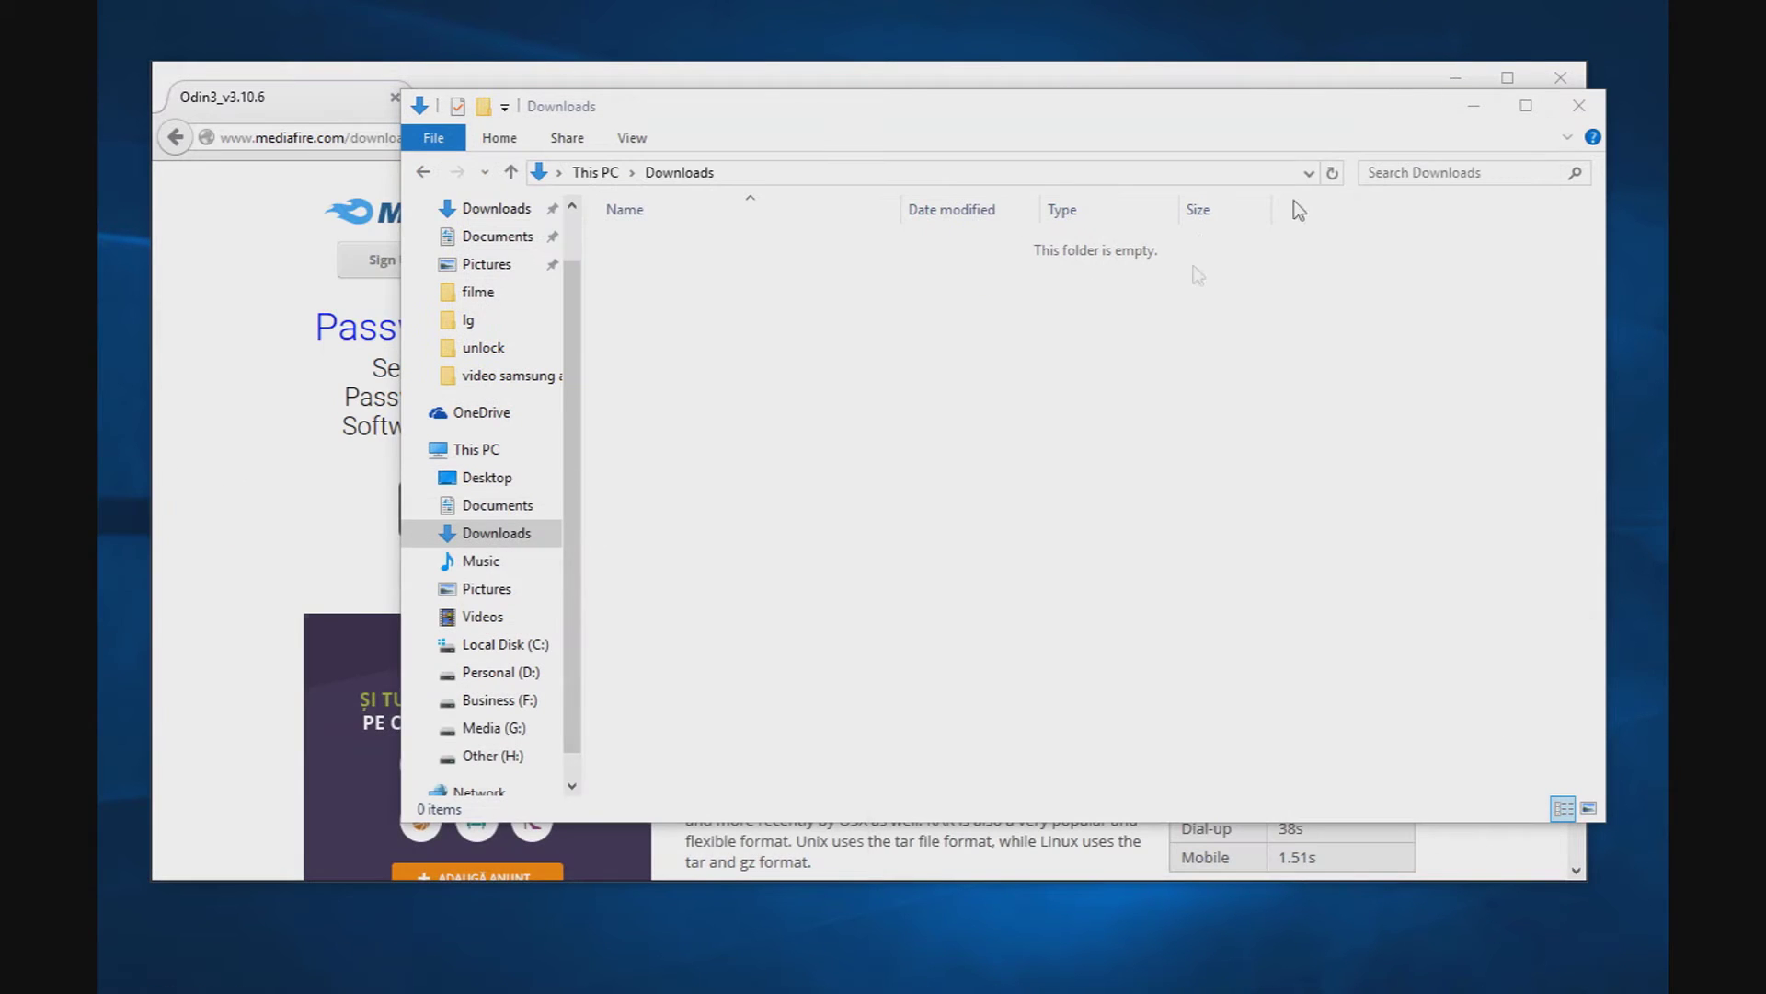
{"action": "left_click", "coordinate": [1472, 108]}
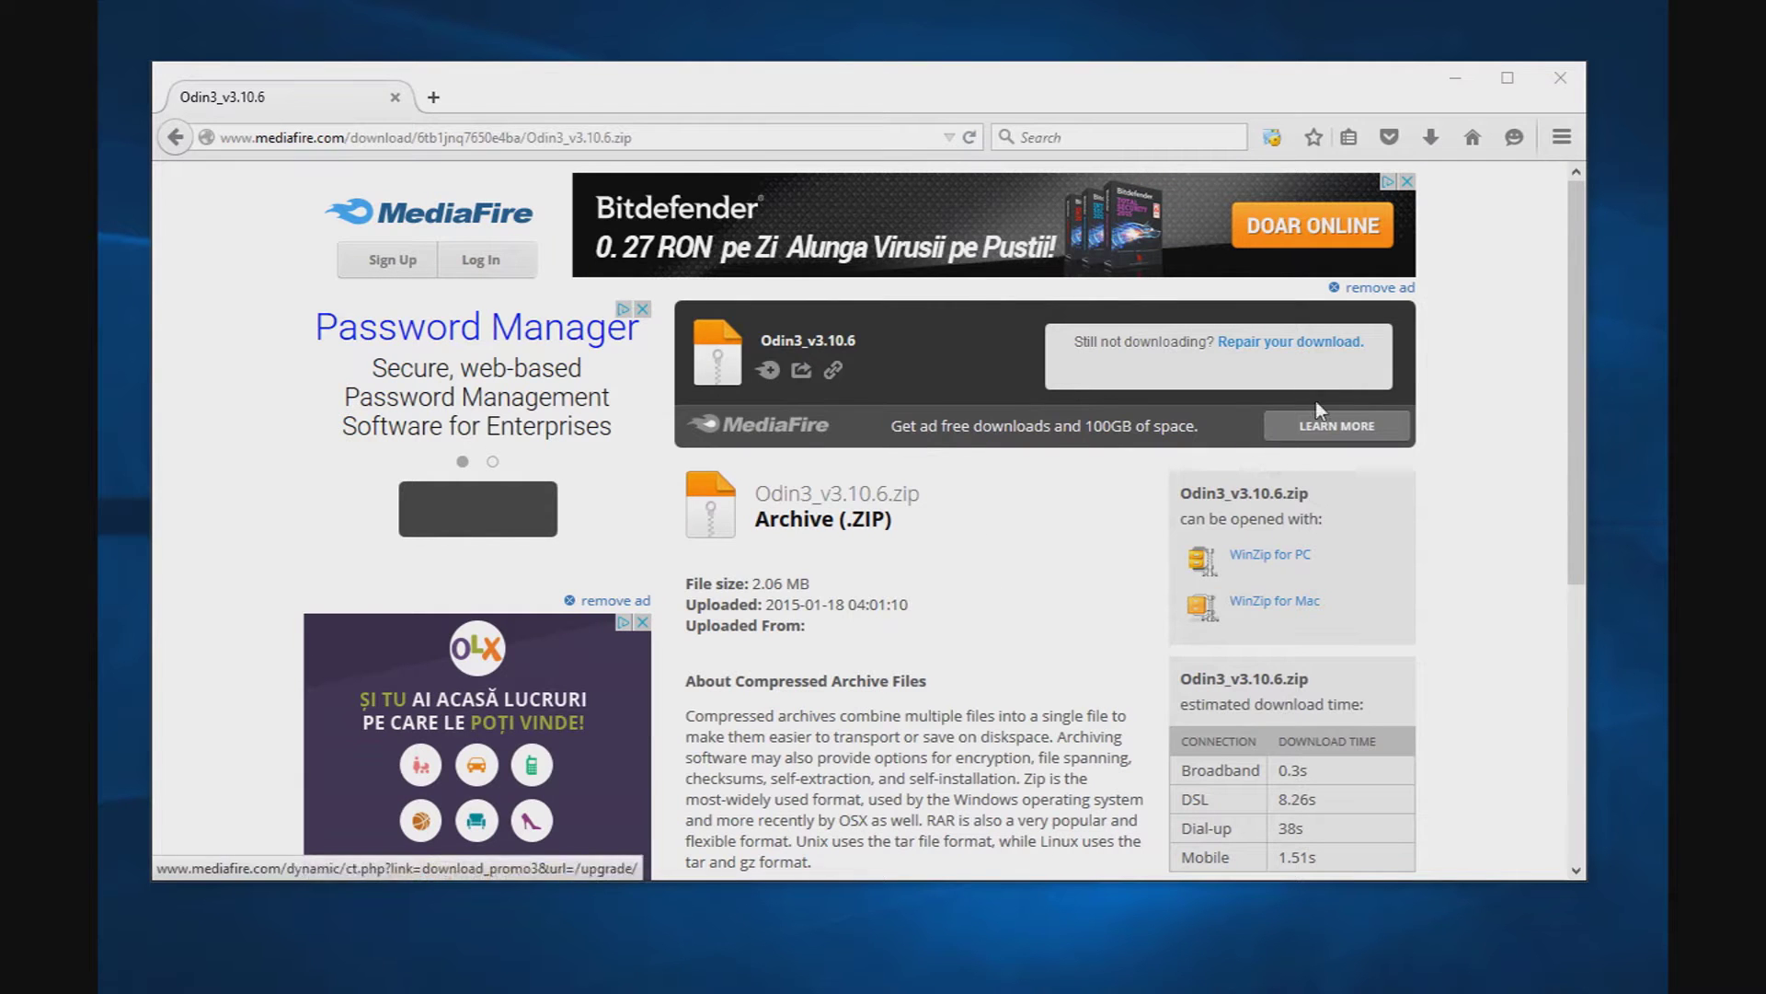
{"action": "left_click", "coordinate": [670, 131]}
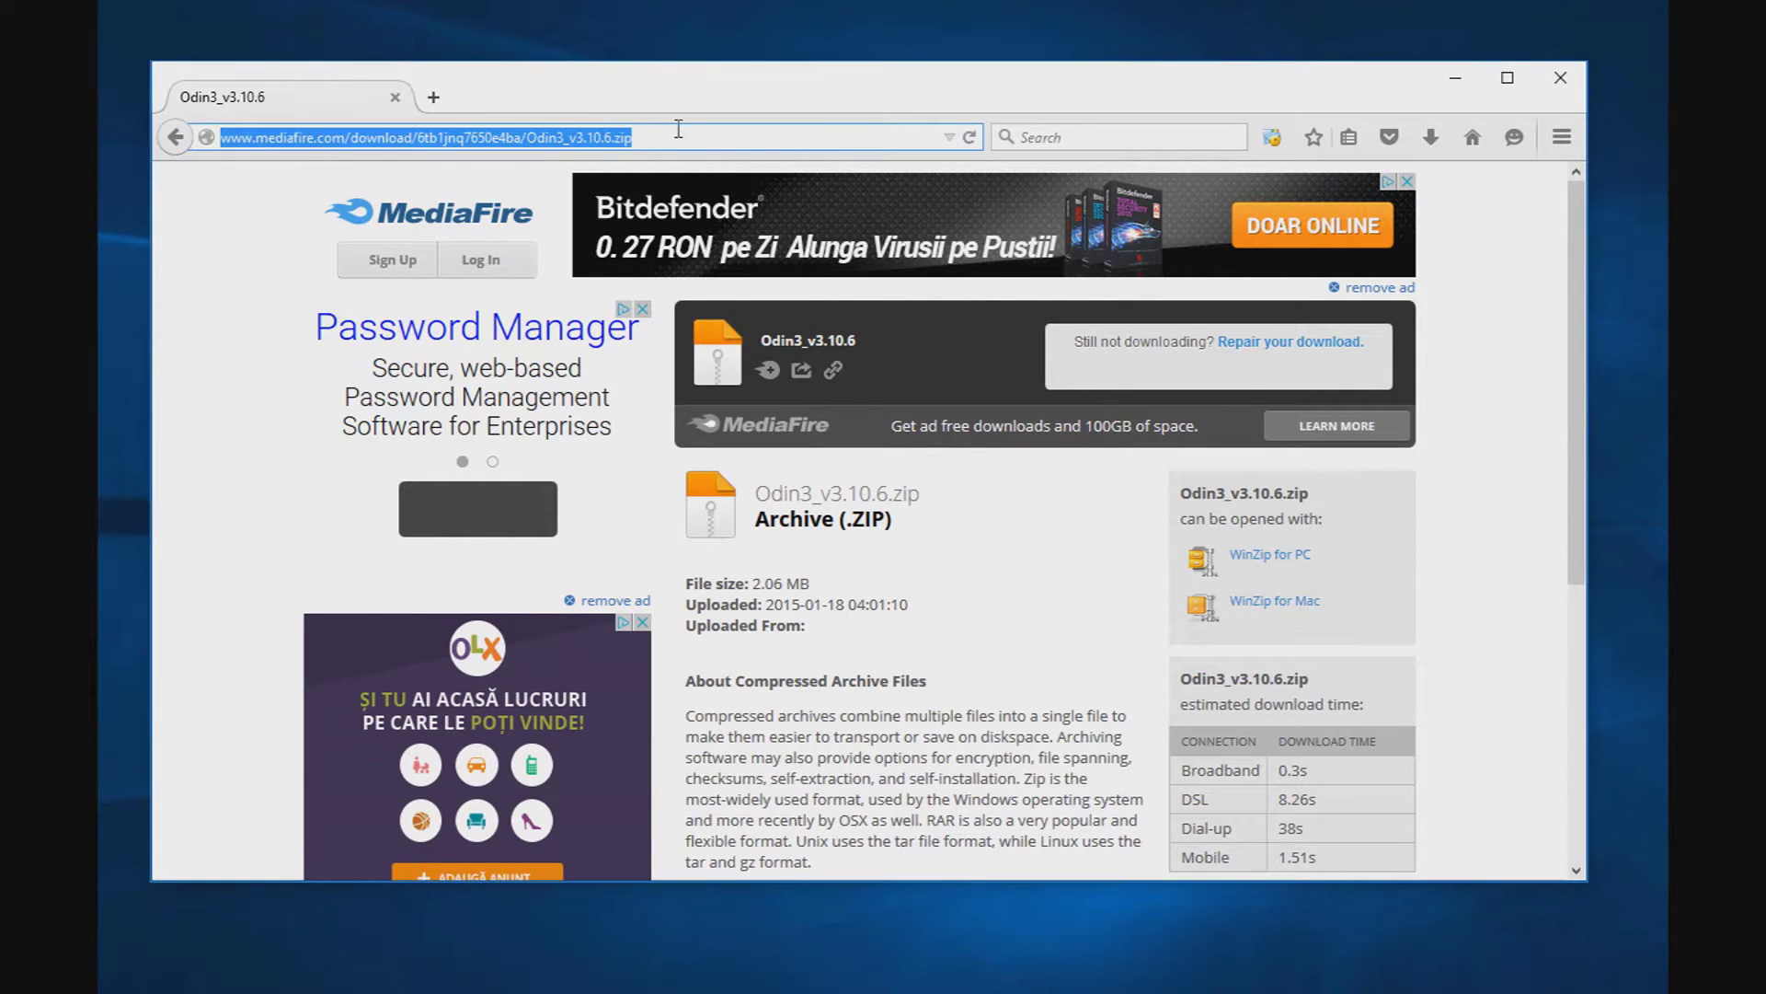
{"action": "left_click", "coordinate": [690, 131]}
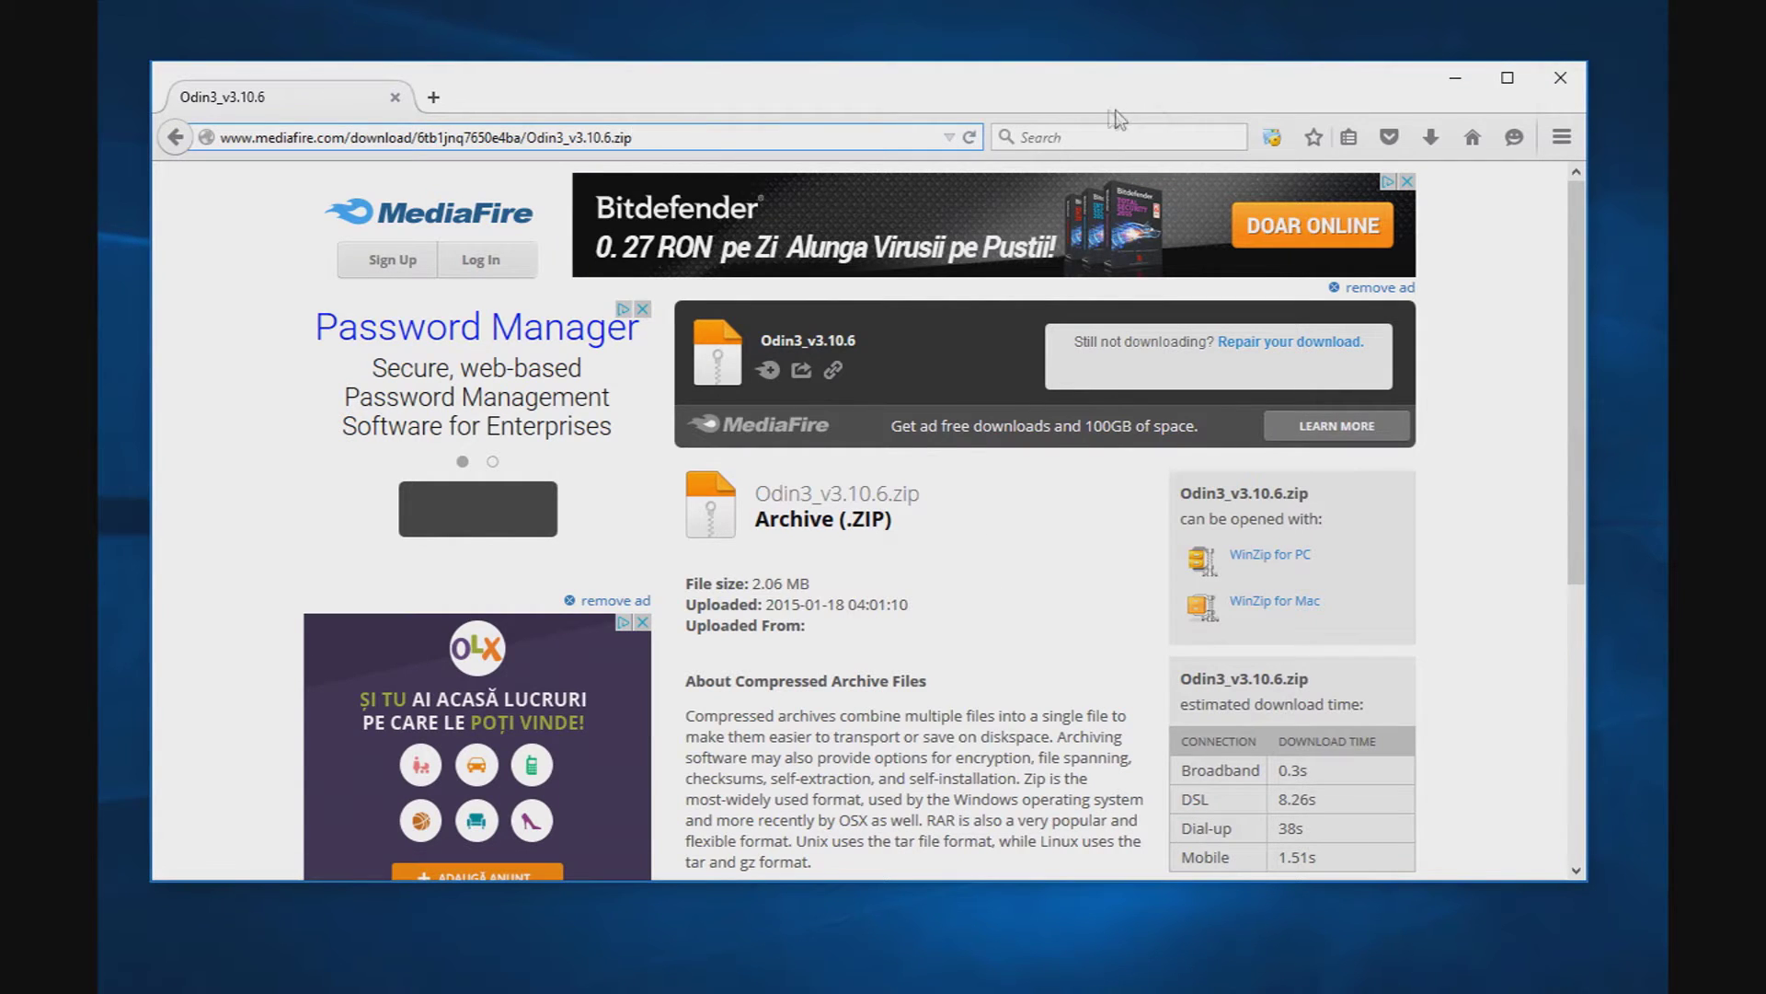
{"action": "key", "text": "Return"}
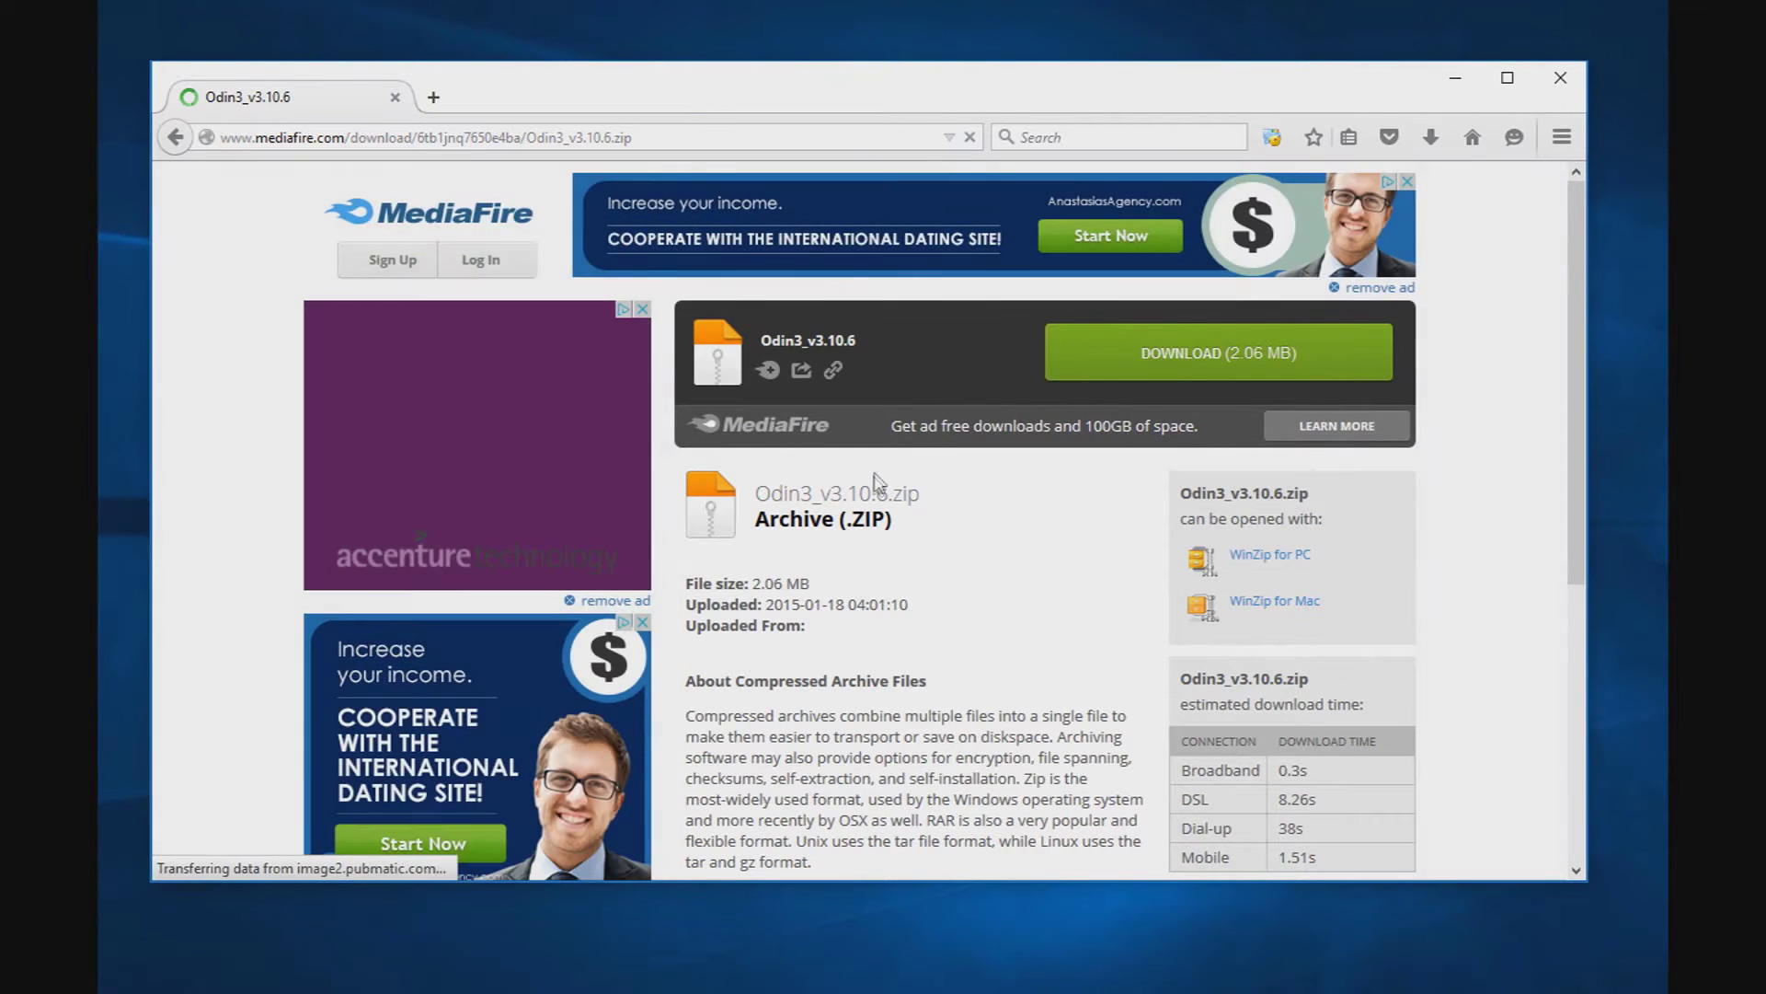
Step: Save Odin3_v3.10.6.zip (2.06 MB) from MediaFire and open it from the downloads list
{"action": "scroll", "coordinate": [874, 480], "scroll_direction": "down", "scroll_amount": 3}
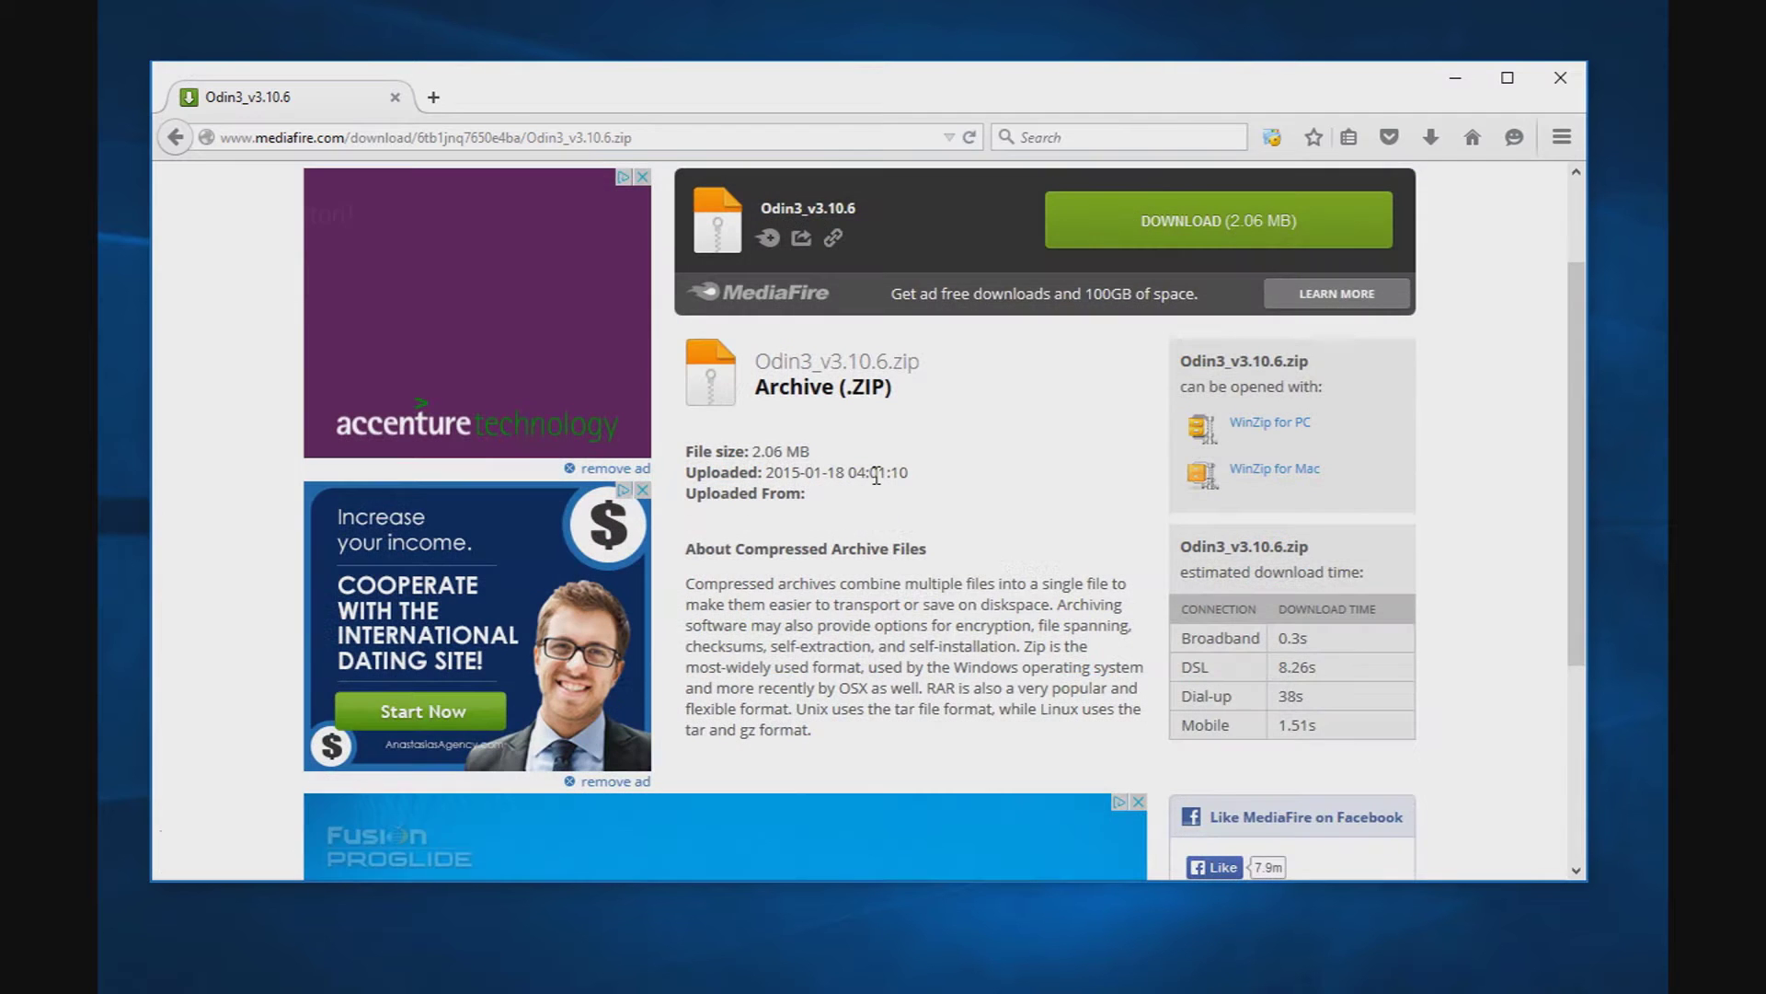
{"action": "left_click", "coordinate": [1224, 228]}
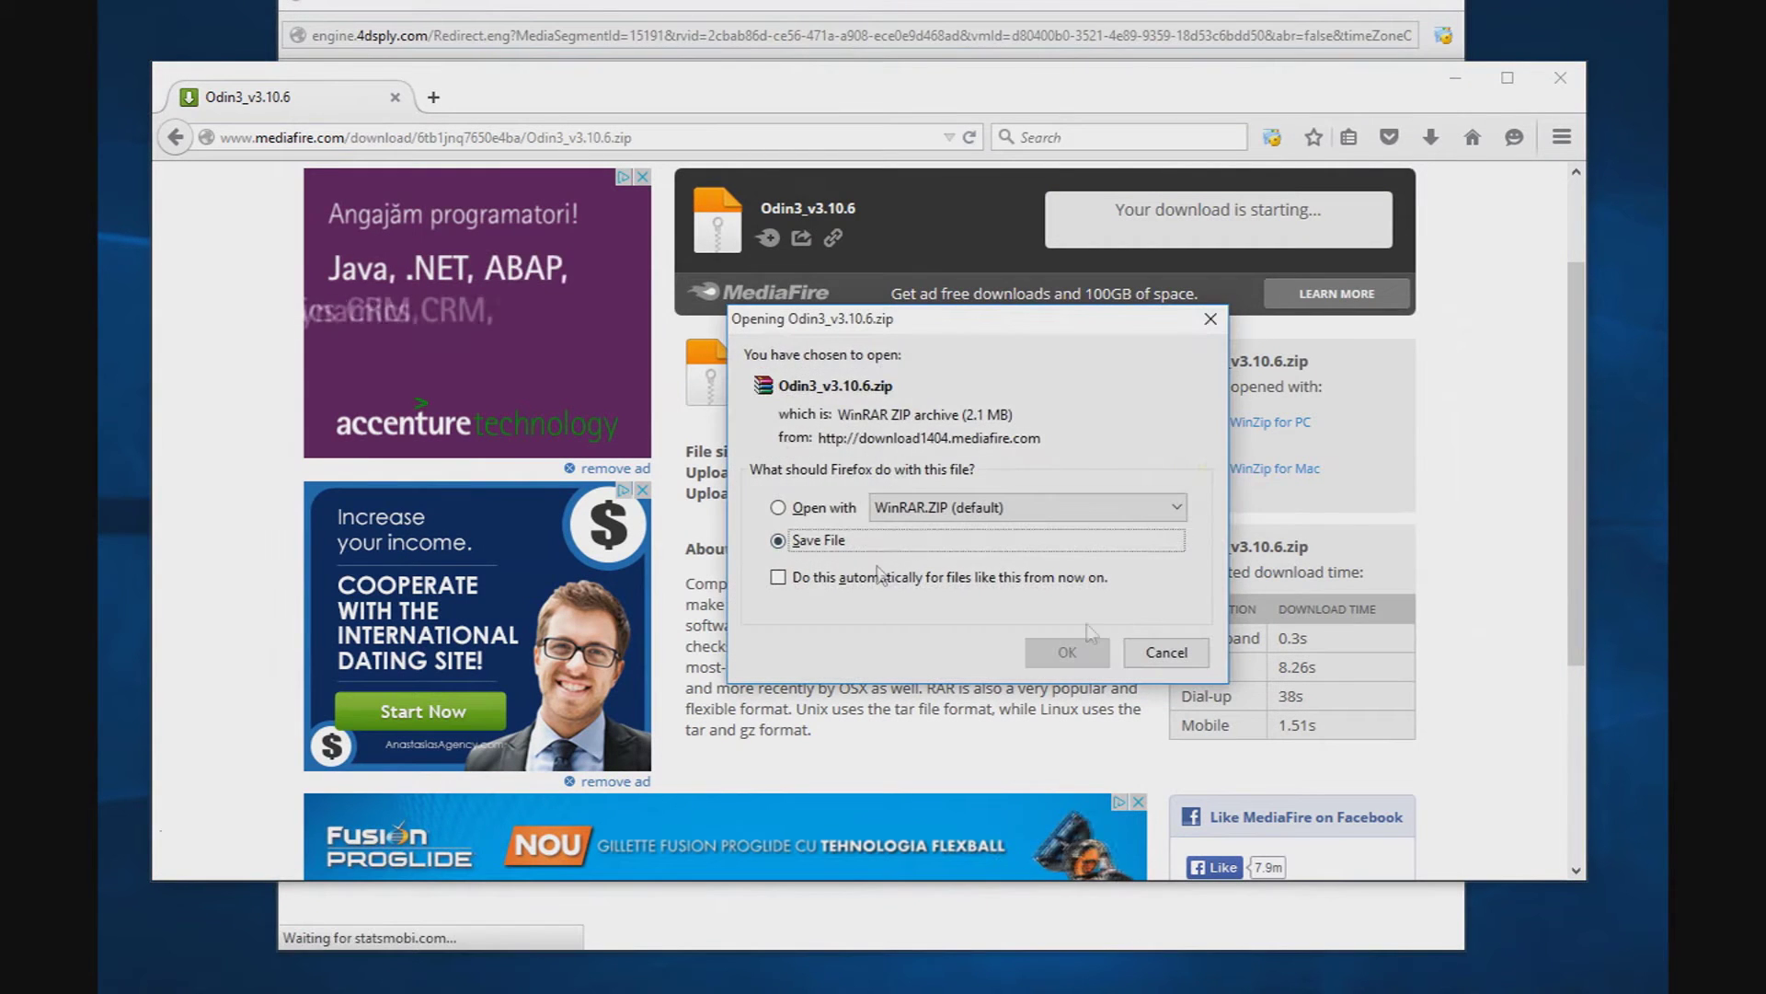
{"action": "left_click", "coordinate": [1068, 651]}
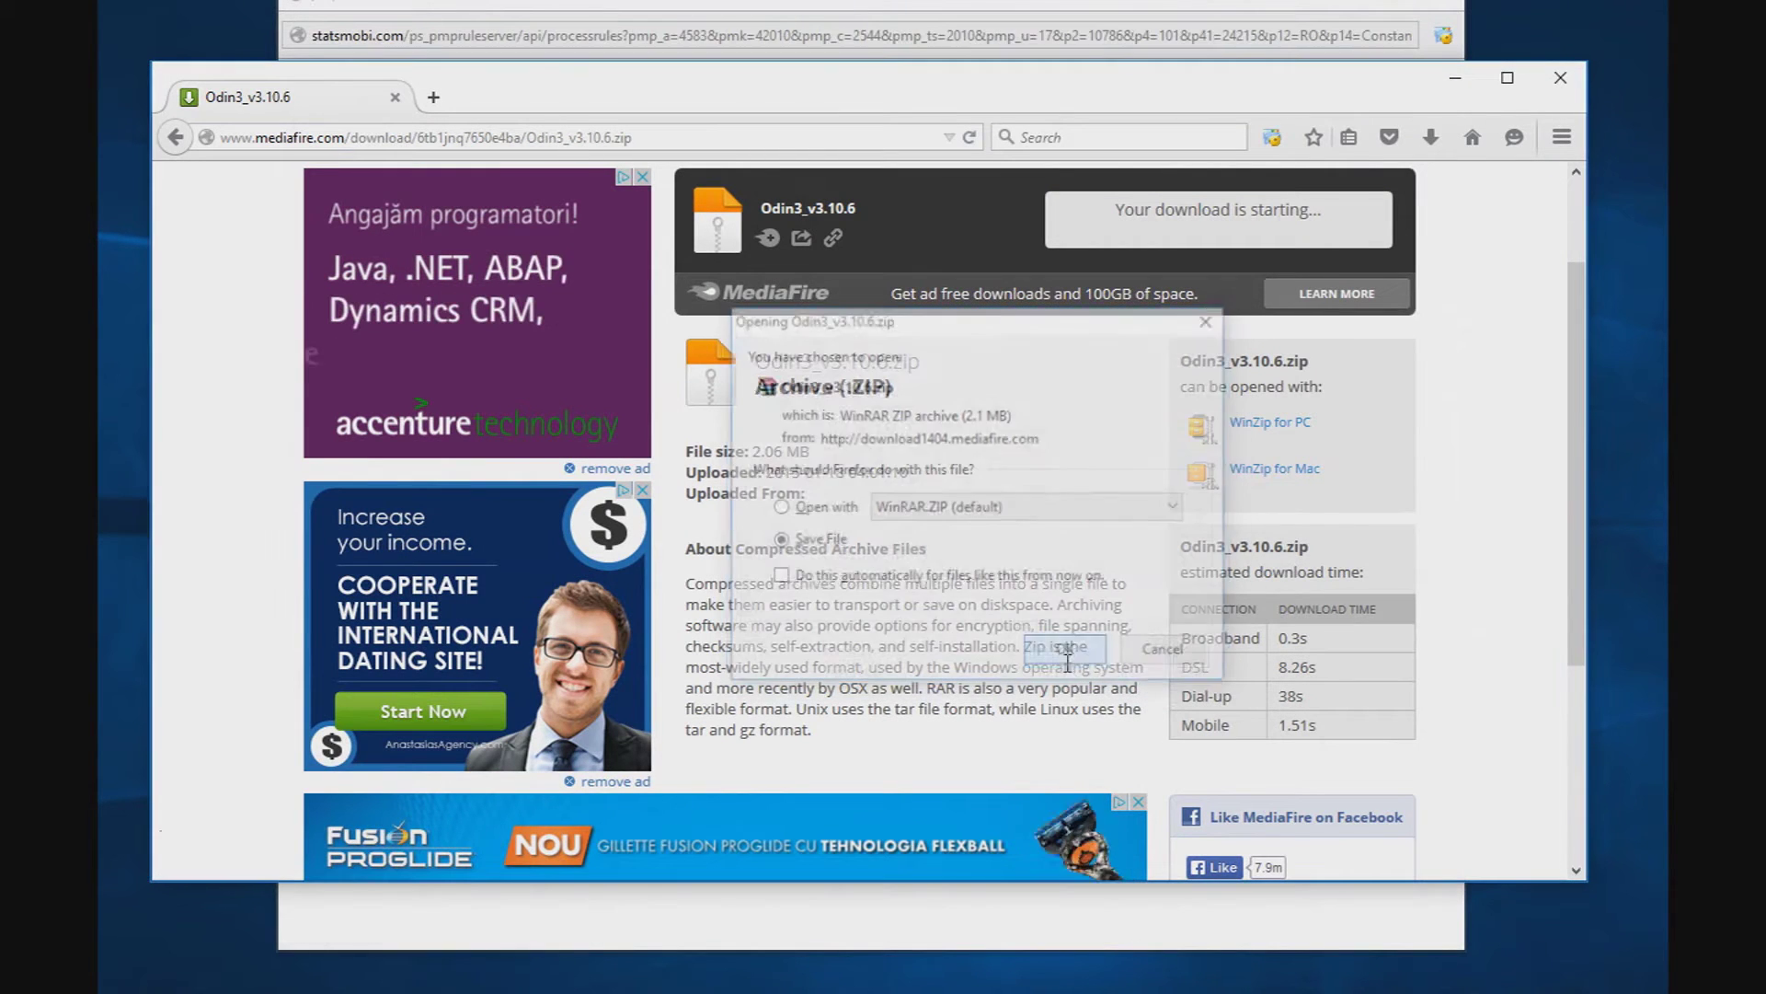
{"action": "left_click", "coordinate": [1433, 143]}
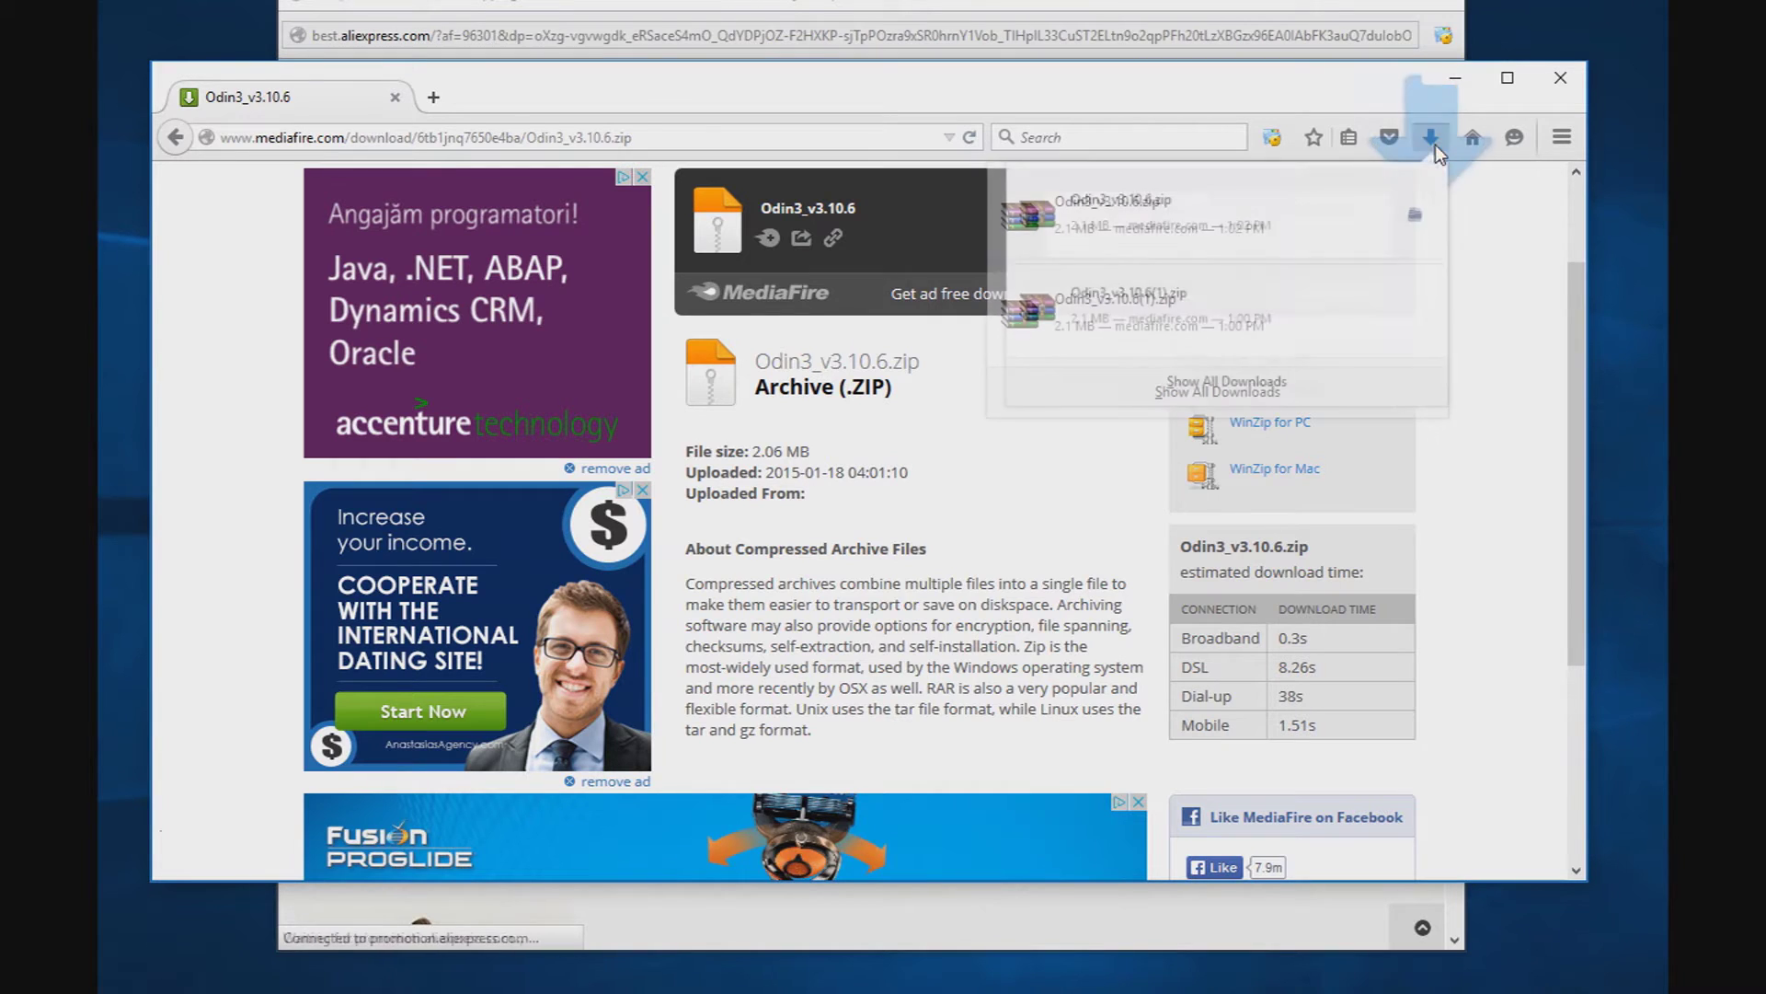
{"action": "left_click", "coordinate": [1171, 212]}
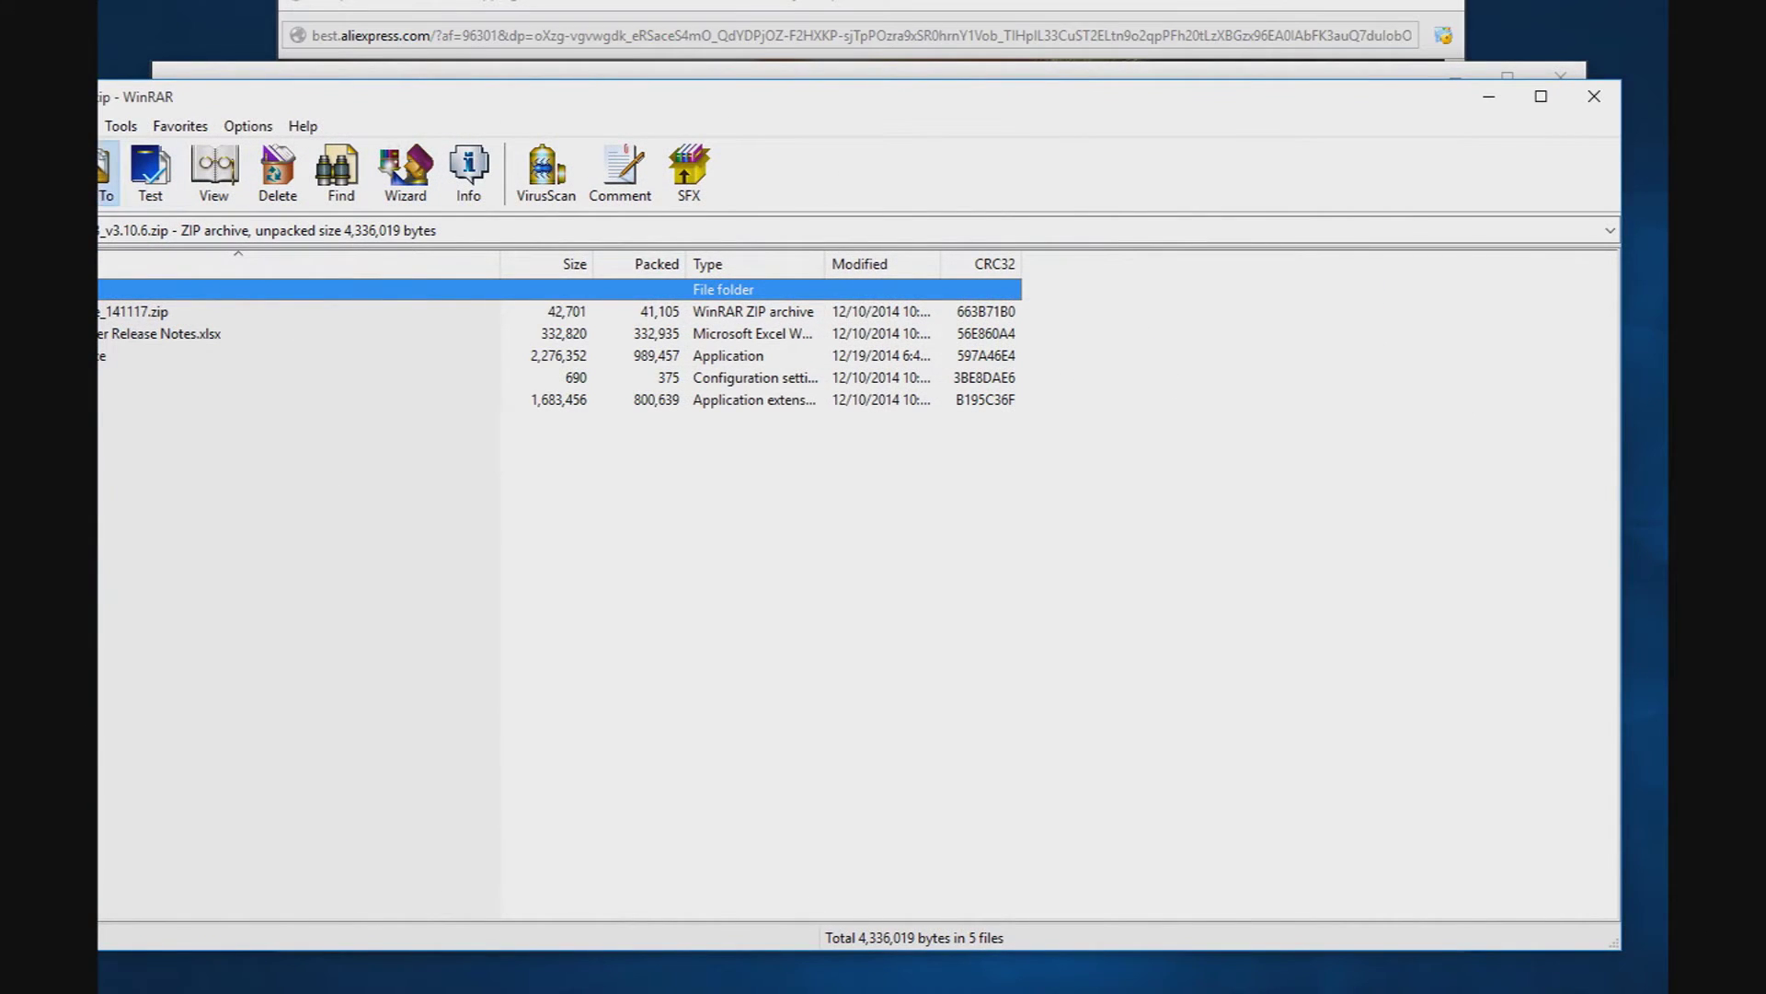
Step: Extract the Odin3 archive's 5 files to Downloads\Odin3_v3.10.6 and close WinRAR
{"action": "left_click", "coordinate": [106, 170]}
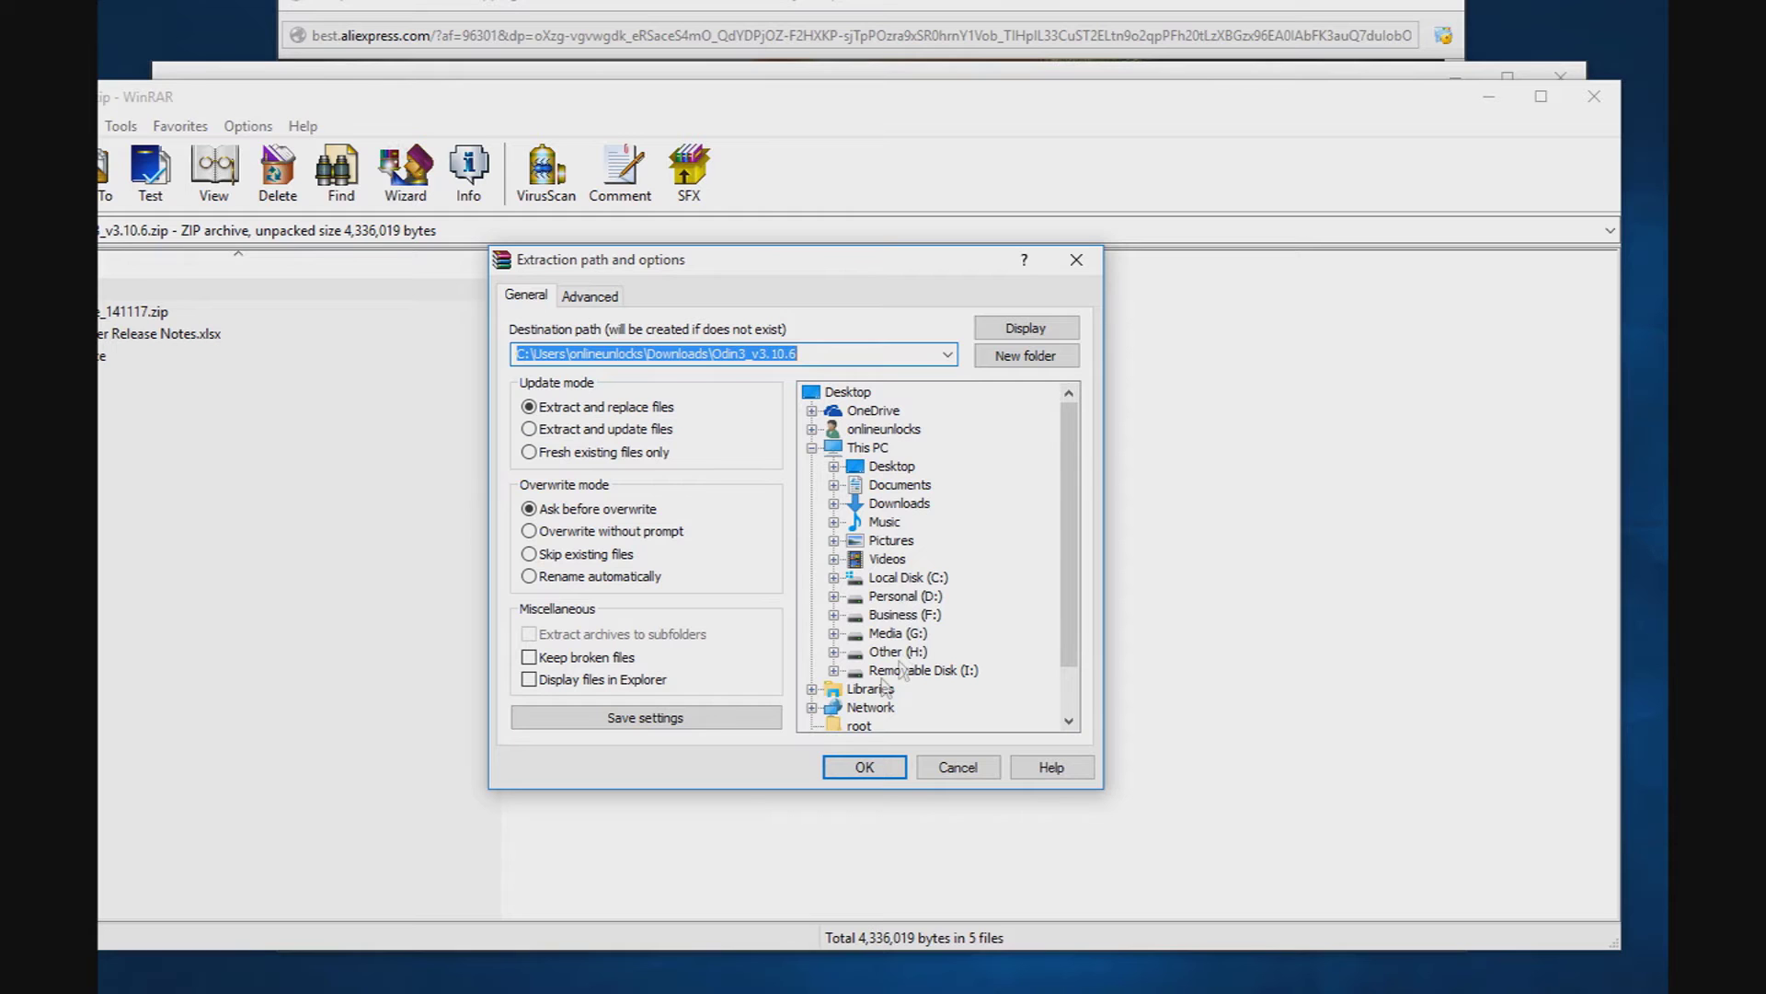
{"action": "left_click_drag", "start_coordinate": [1068, 638], "coordinate": [1086, 773]}
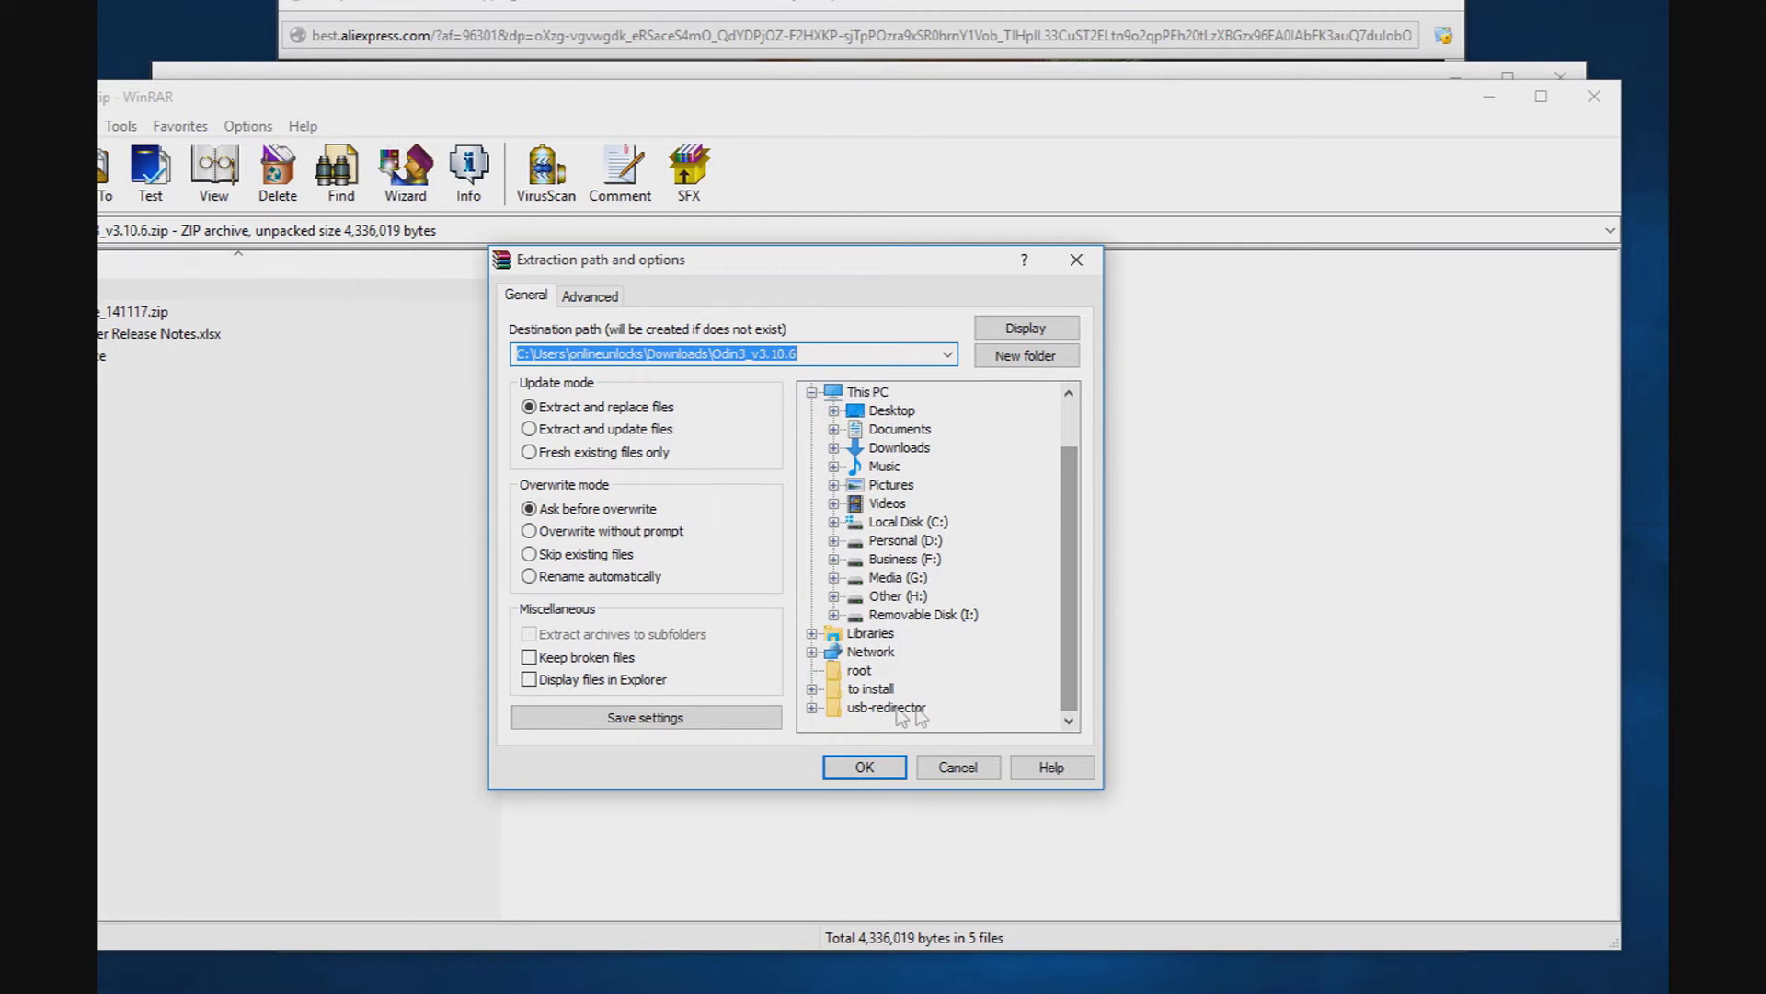
{"action": "left_click", "coordinate": [868, 767]}
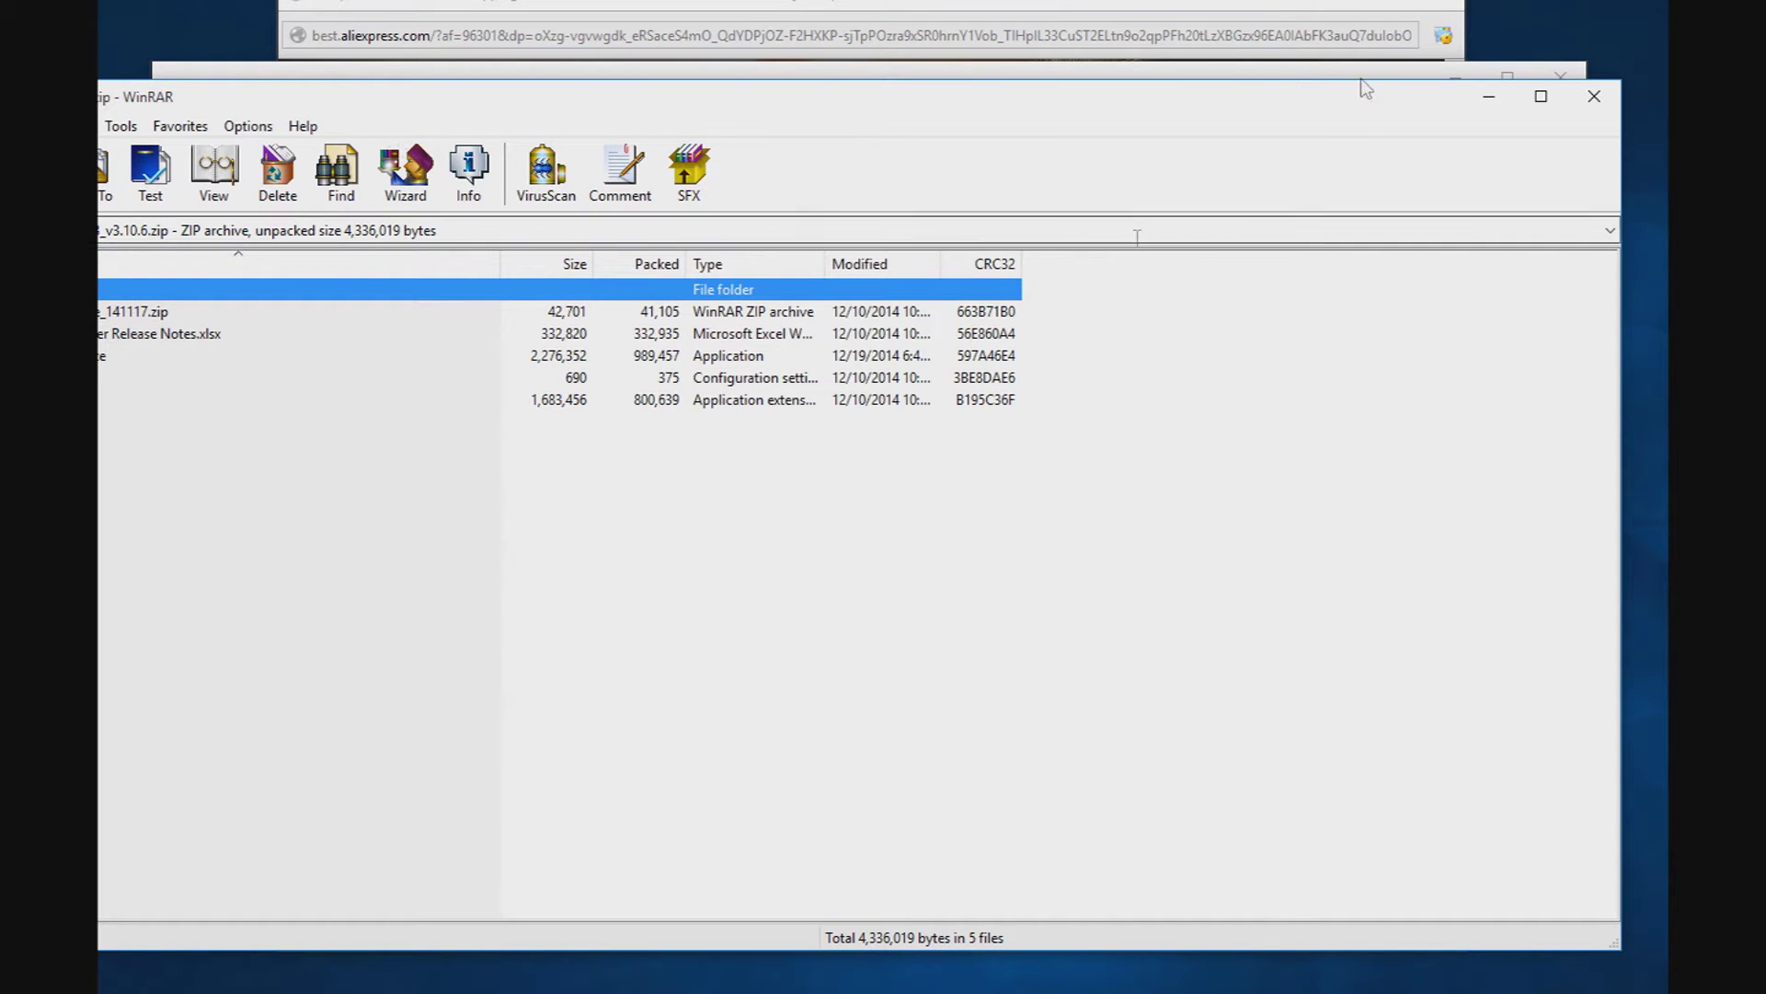
{"action": "left_click", "coordinate": [1580, 103]}
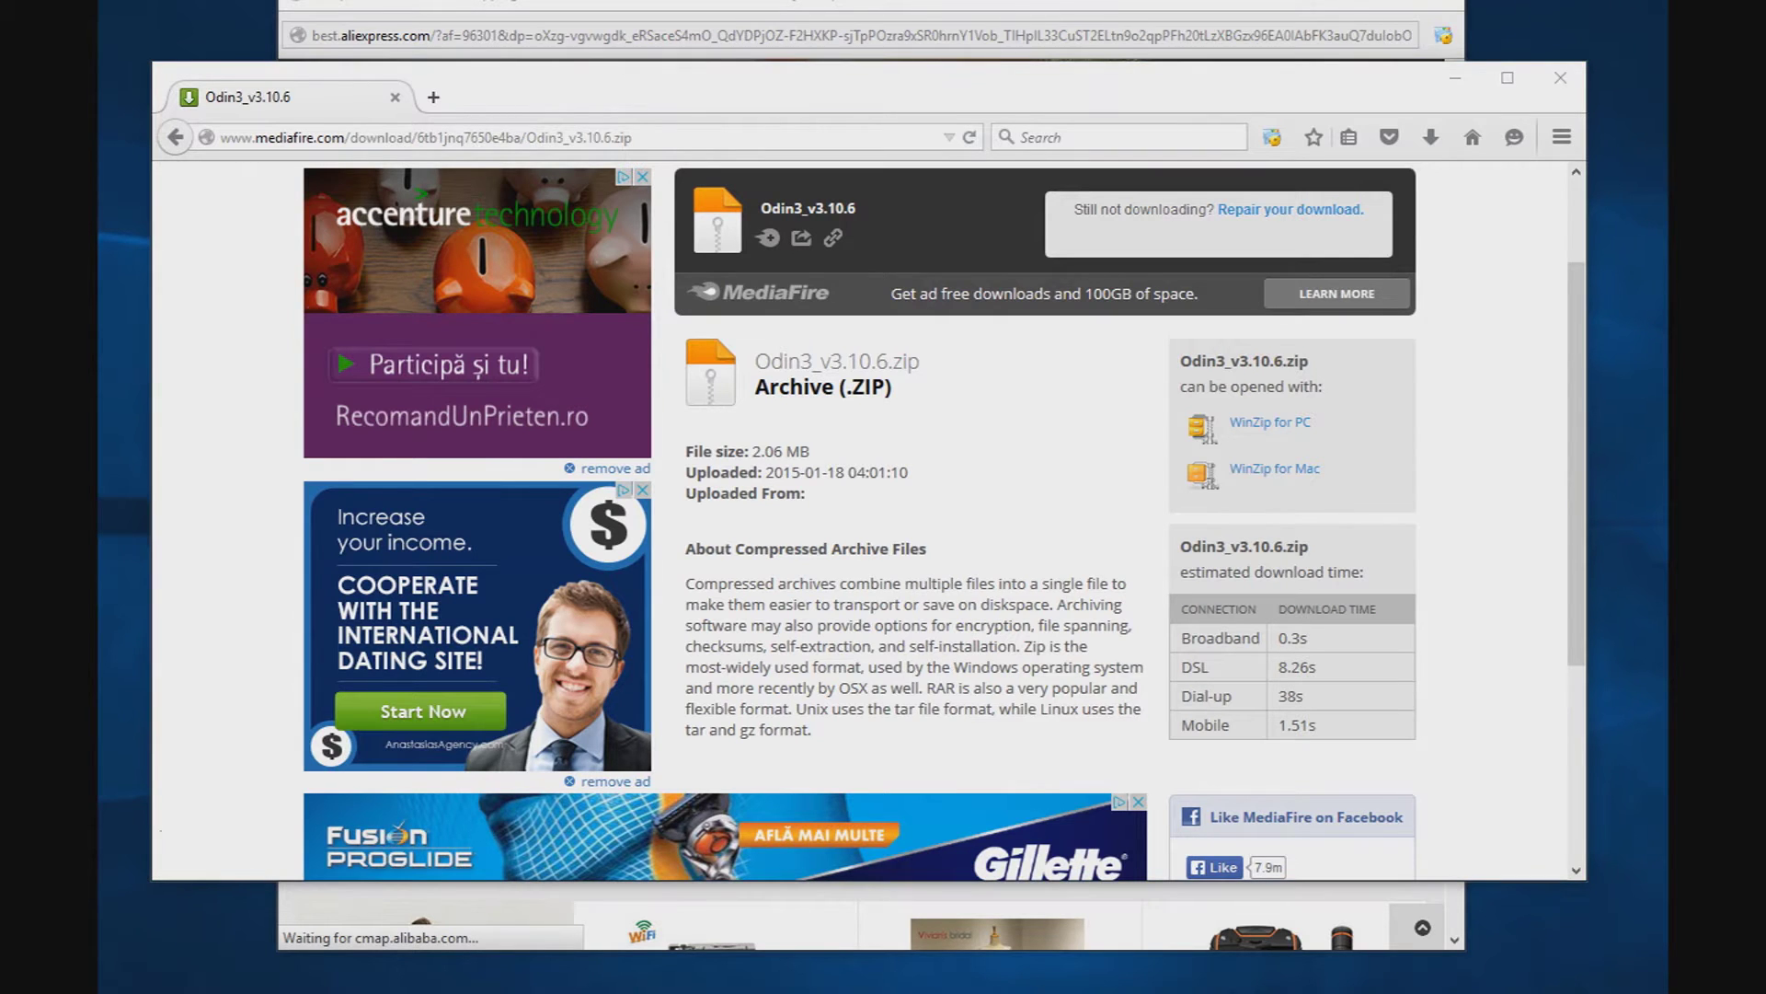
Step: Go to the TWRP devices page and open the Samsung Galaxy S5 Qualcomm (klte) page
{"action": "left_click", "coordinate": [717, 137]}
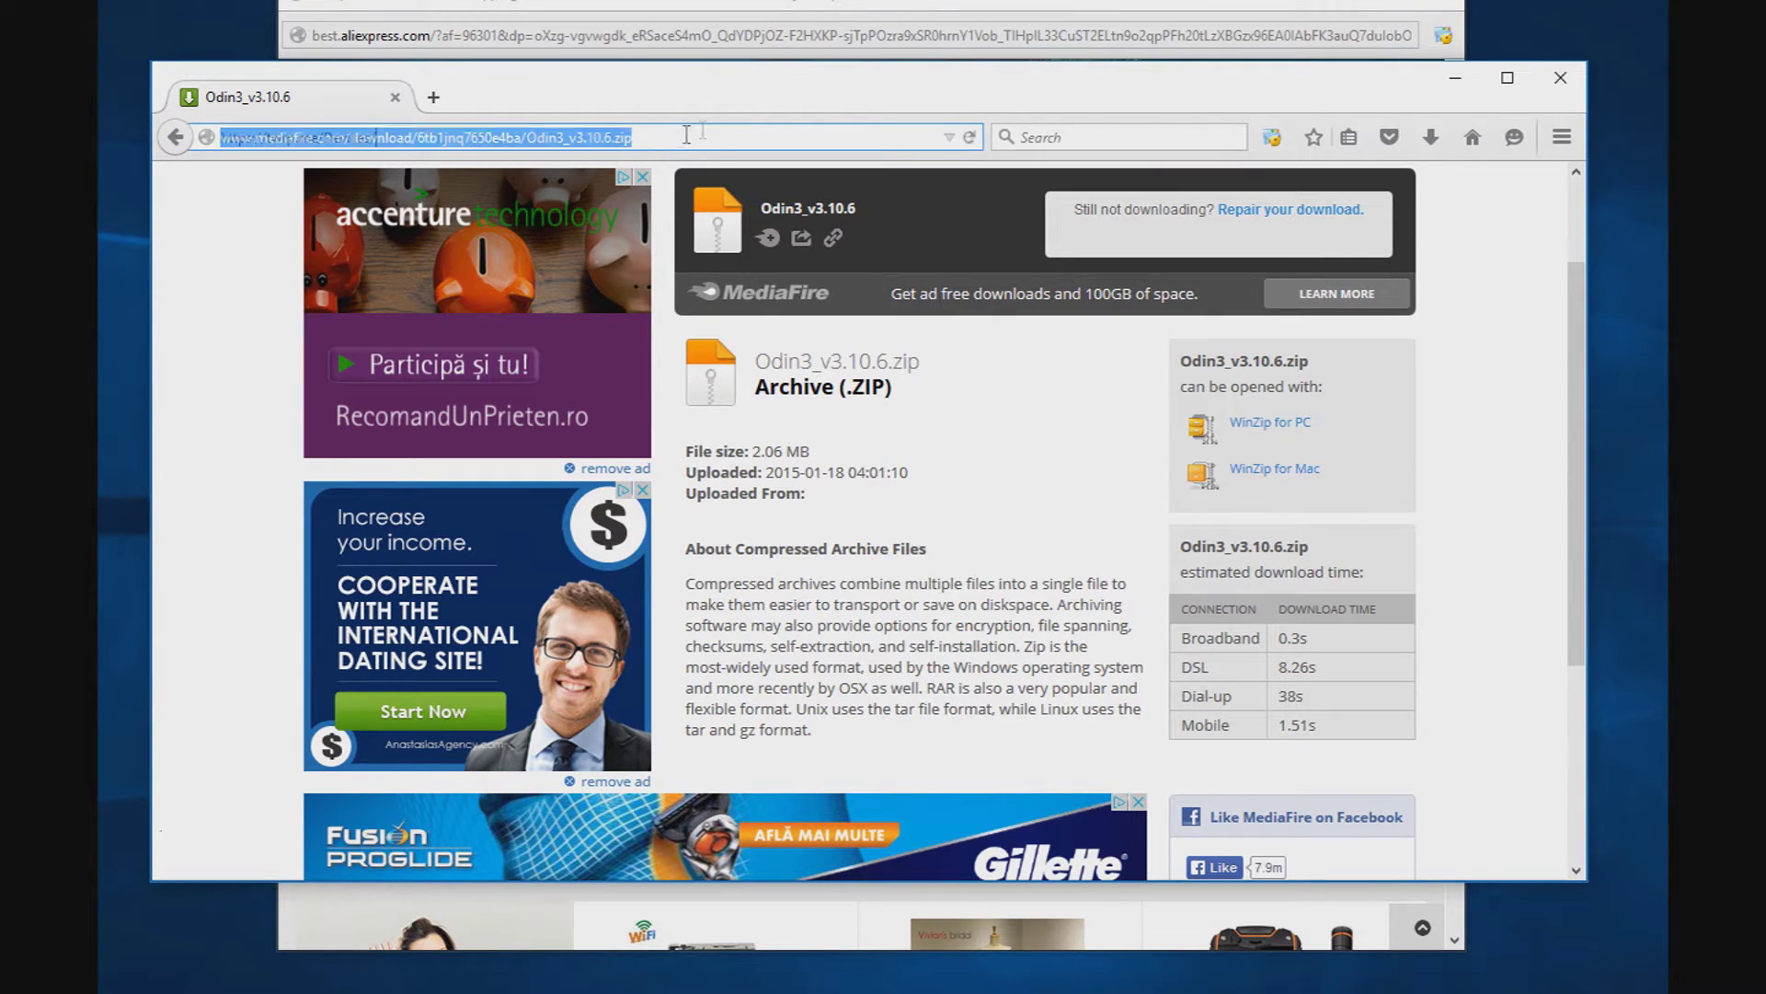
{"action": "type", "text": "https://twrp.me/Devices/"}
{"action": "key", "text": "Return"}
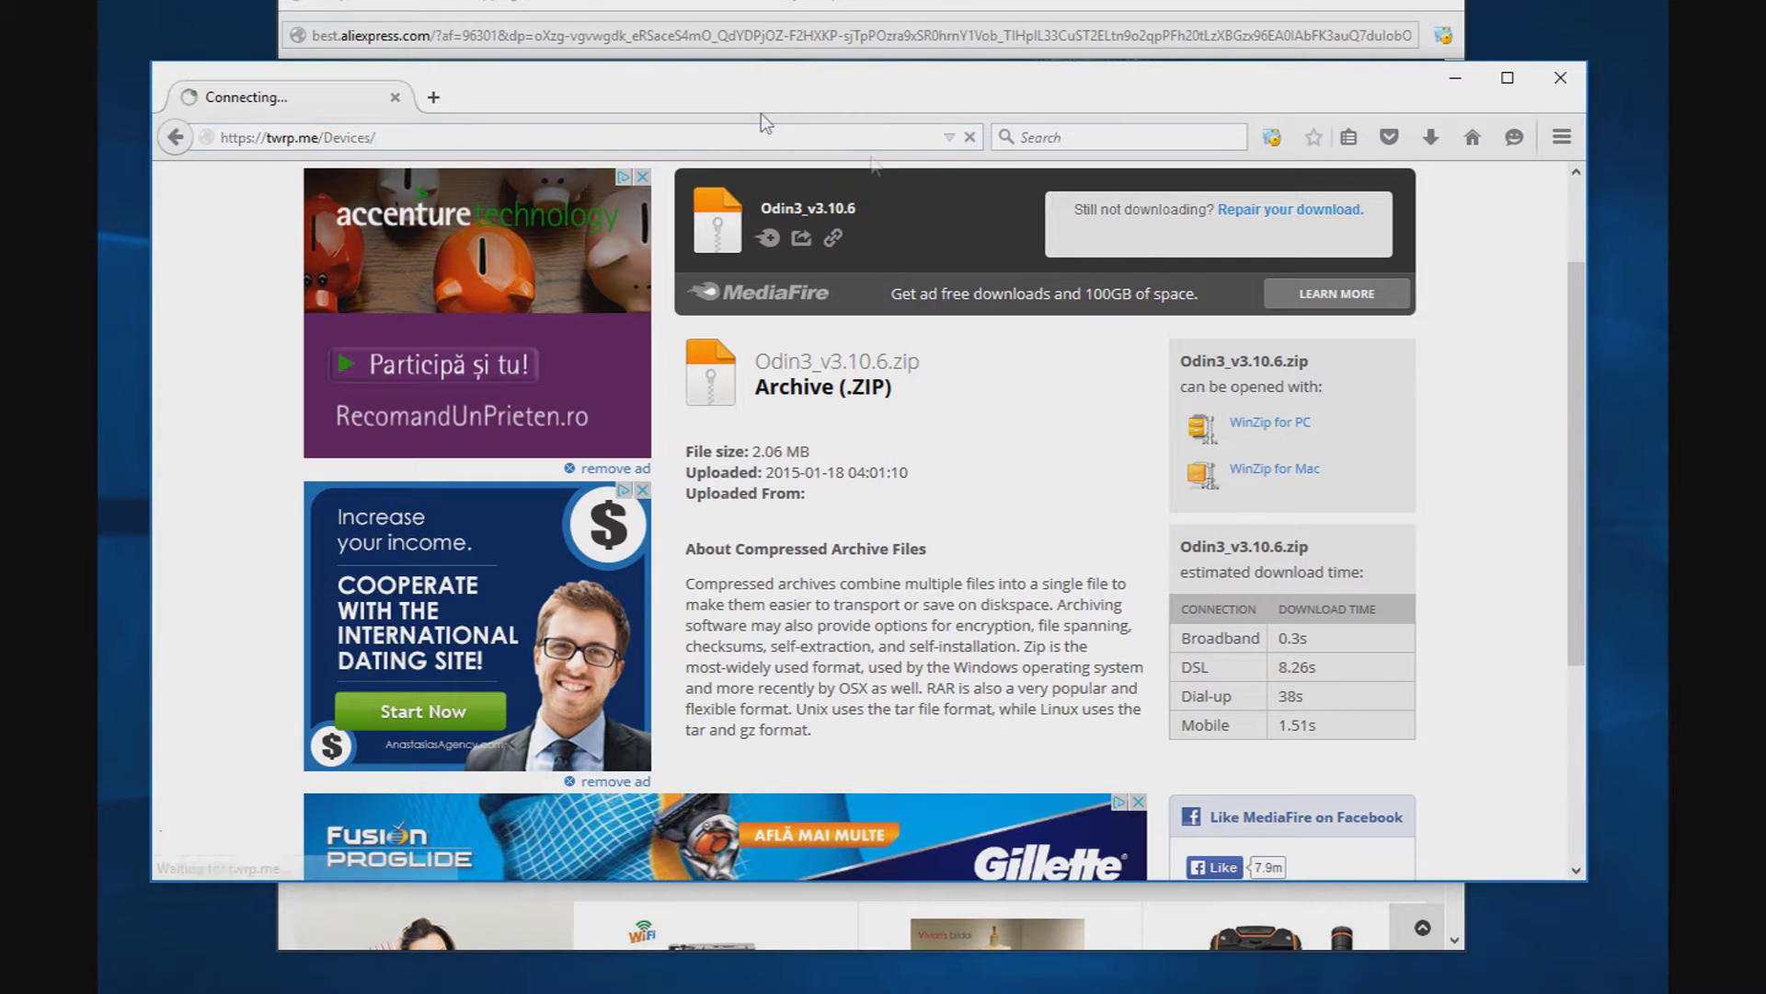
{"action": "scroll", "coordinate": [769, 594], "scroll_direction": "down", "scroll_amount": 15}
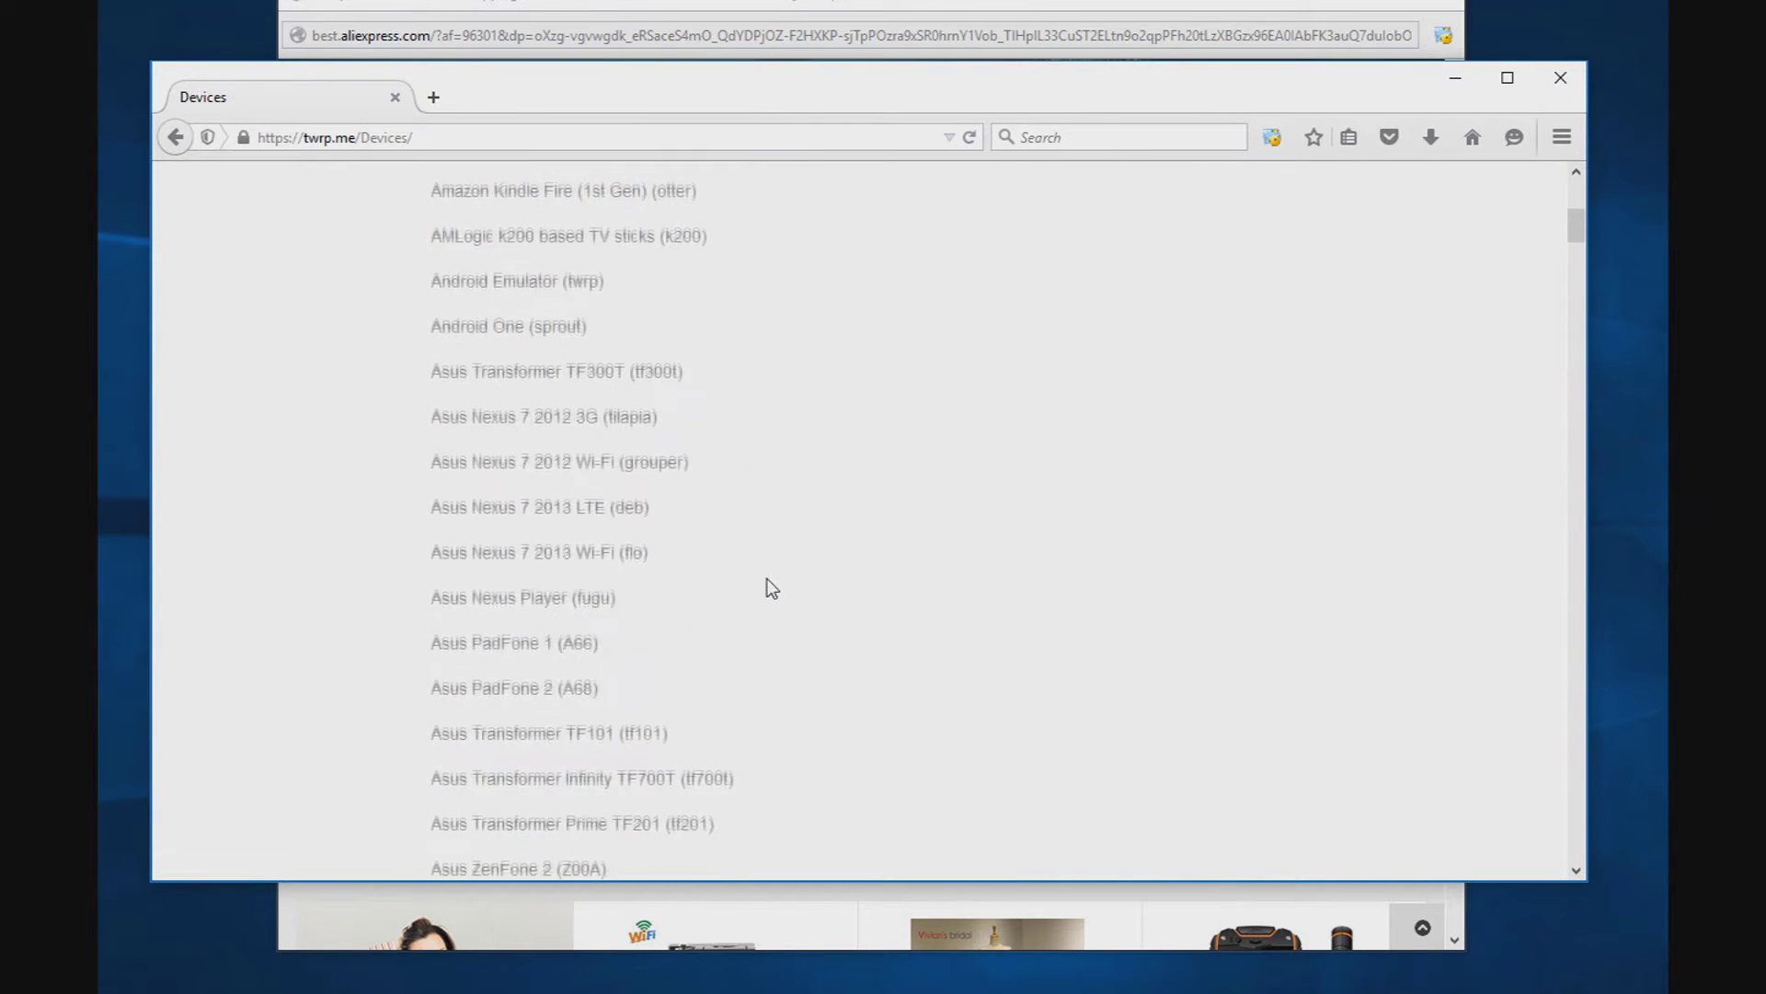
{"action": "scroll", "coordinate": [1123, 578], "scroll_direction": "down", "scroll_amount": 20}
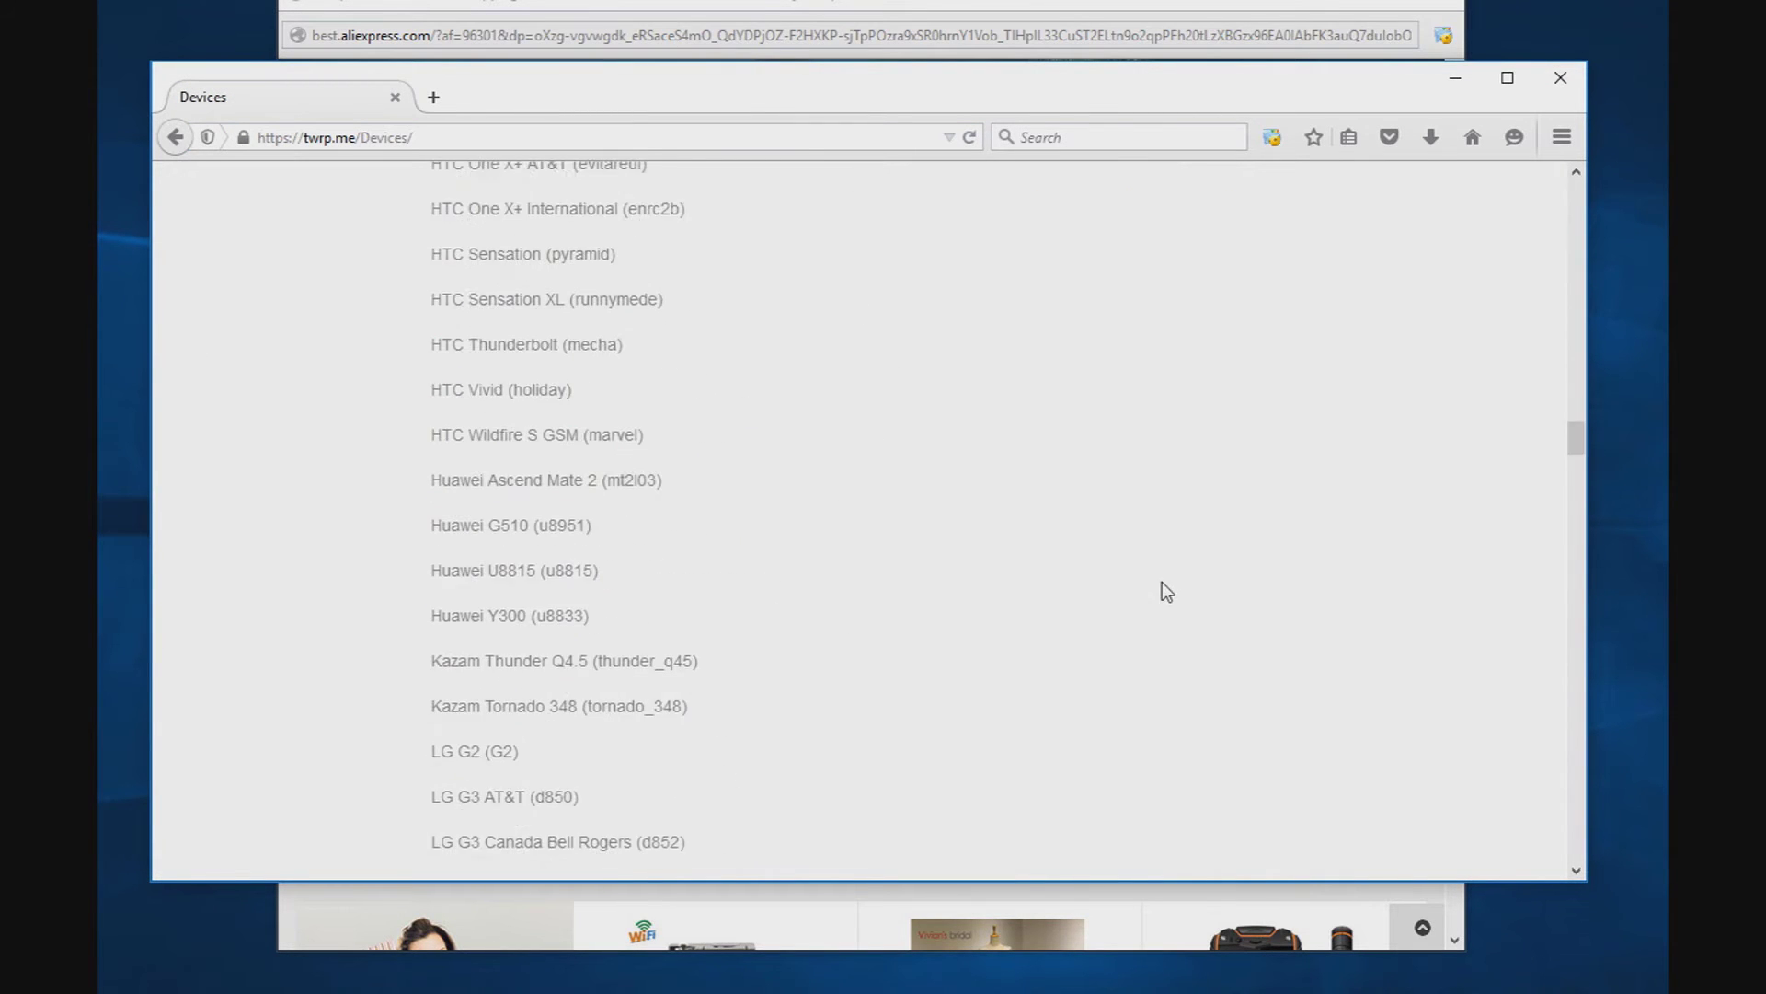
{"action": "scroll", "coordinate": [1097, 610], "scroll_direction": "down", "scroll_amount": 20}
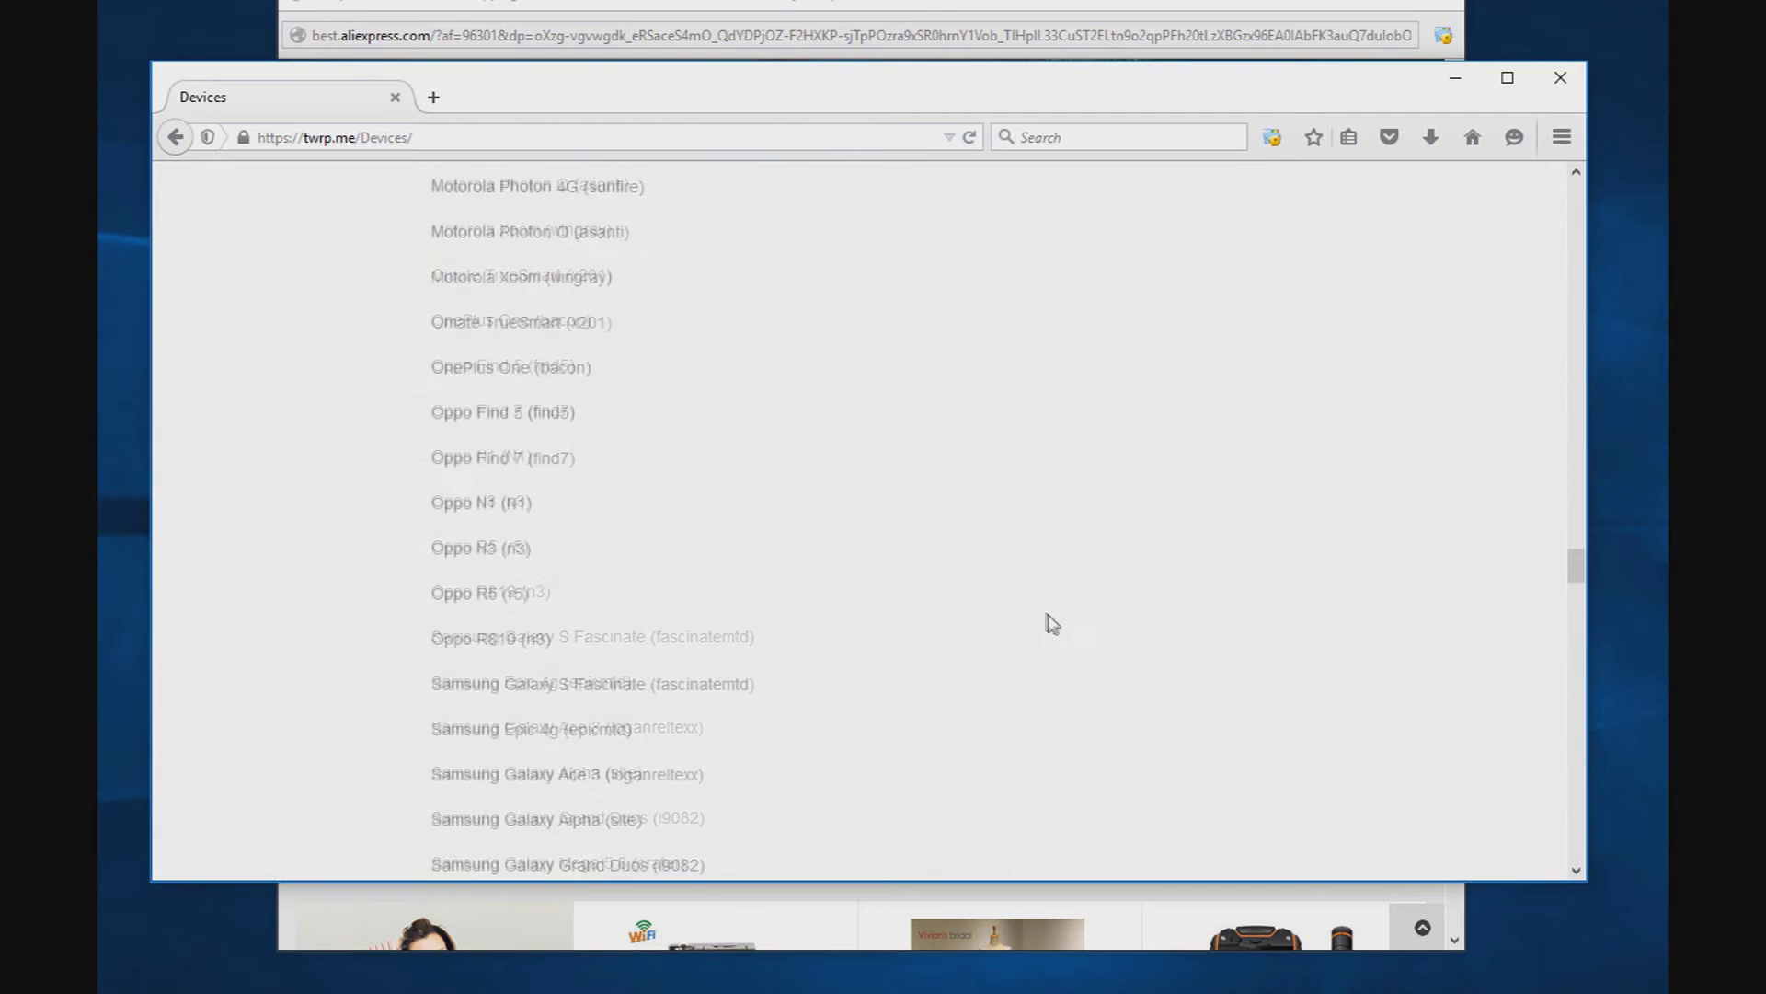
{"action": "scroll", "coordinate": [891, 619], "scroll_direction": "down", "scroll_amount": 15}
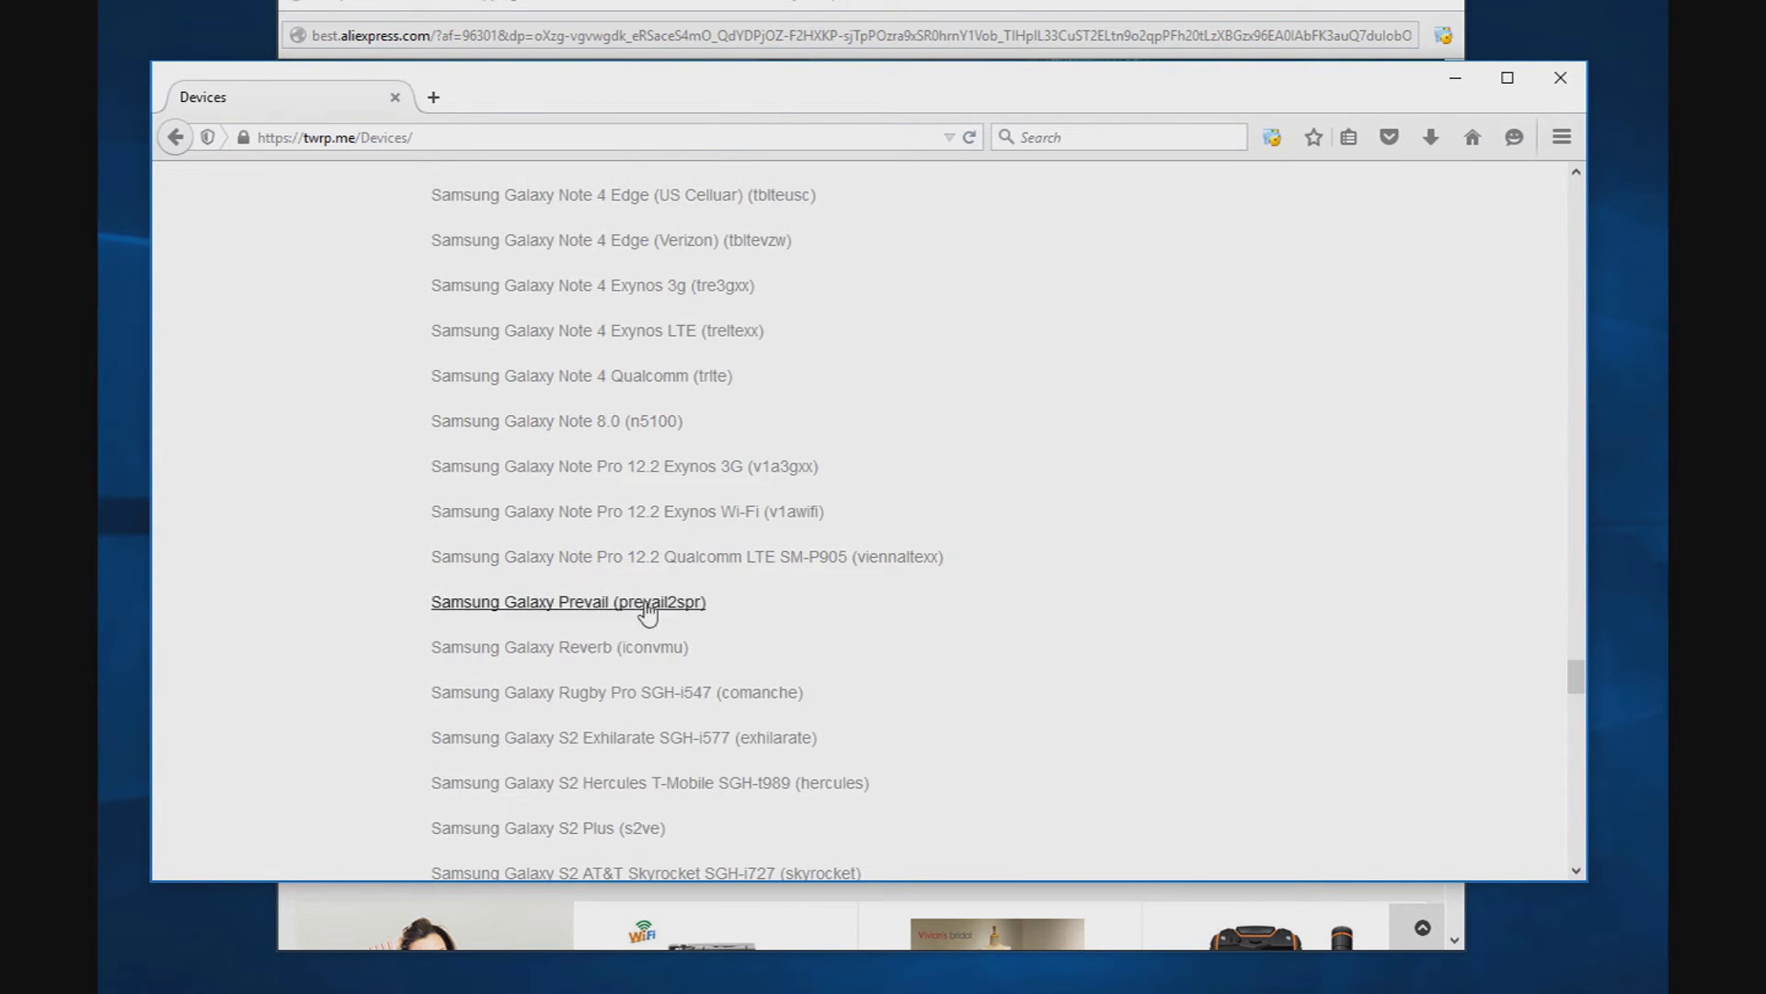
{"action": "scroll", "coordinate": [641, 543], "scroll_direction": "up", "scroll_amount": 5}
{"action": "scroll", "coordinate": [641, 540], "scroll_direction": "down", "scroll_amount": 20}
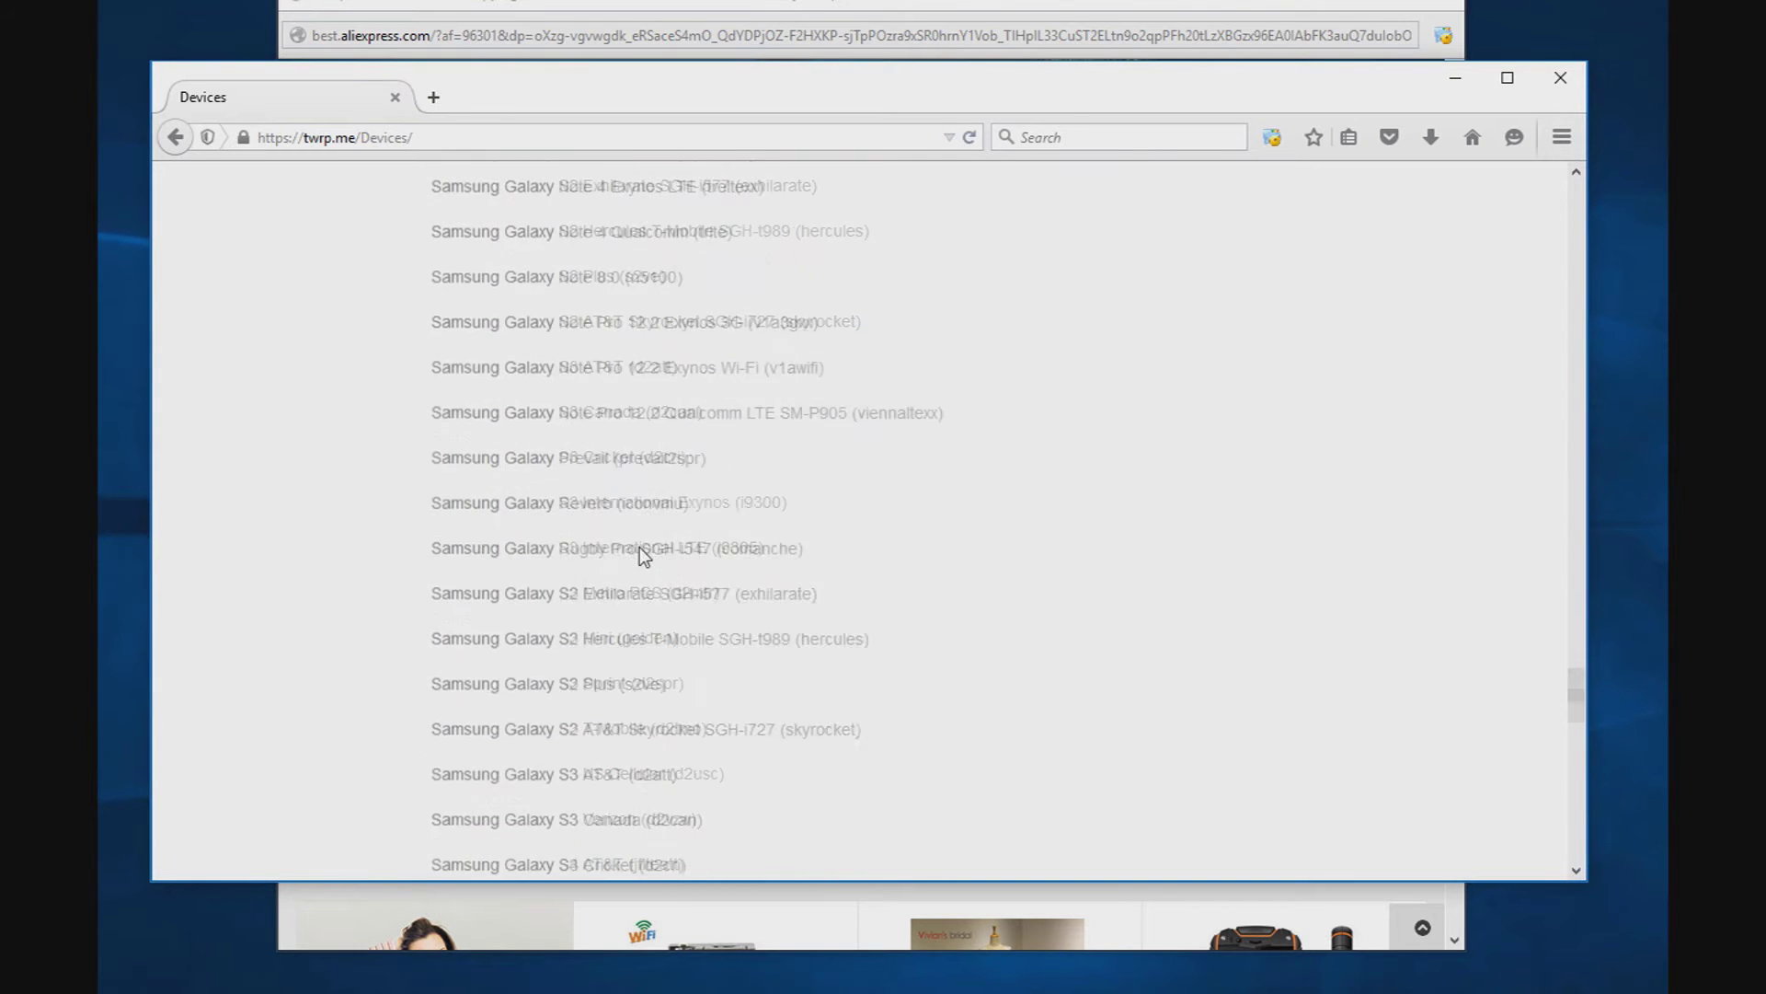
{"action": "left_click", "coordinate": [648, 638]}
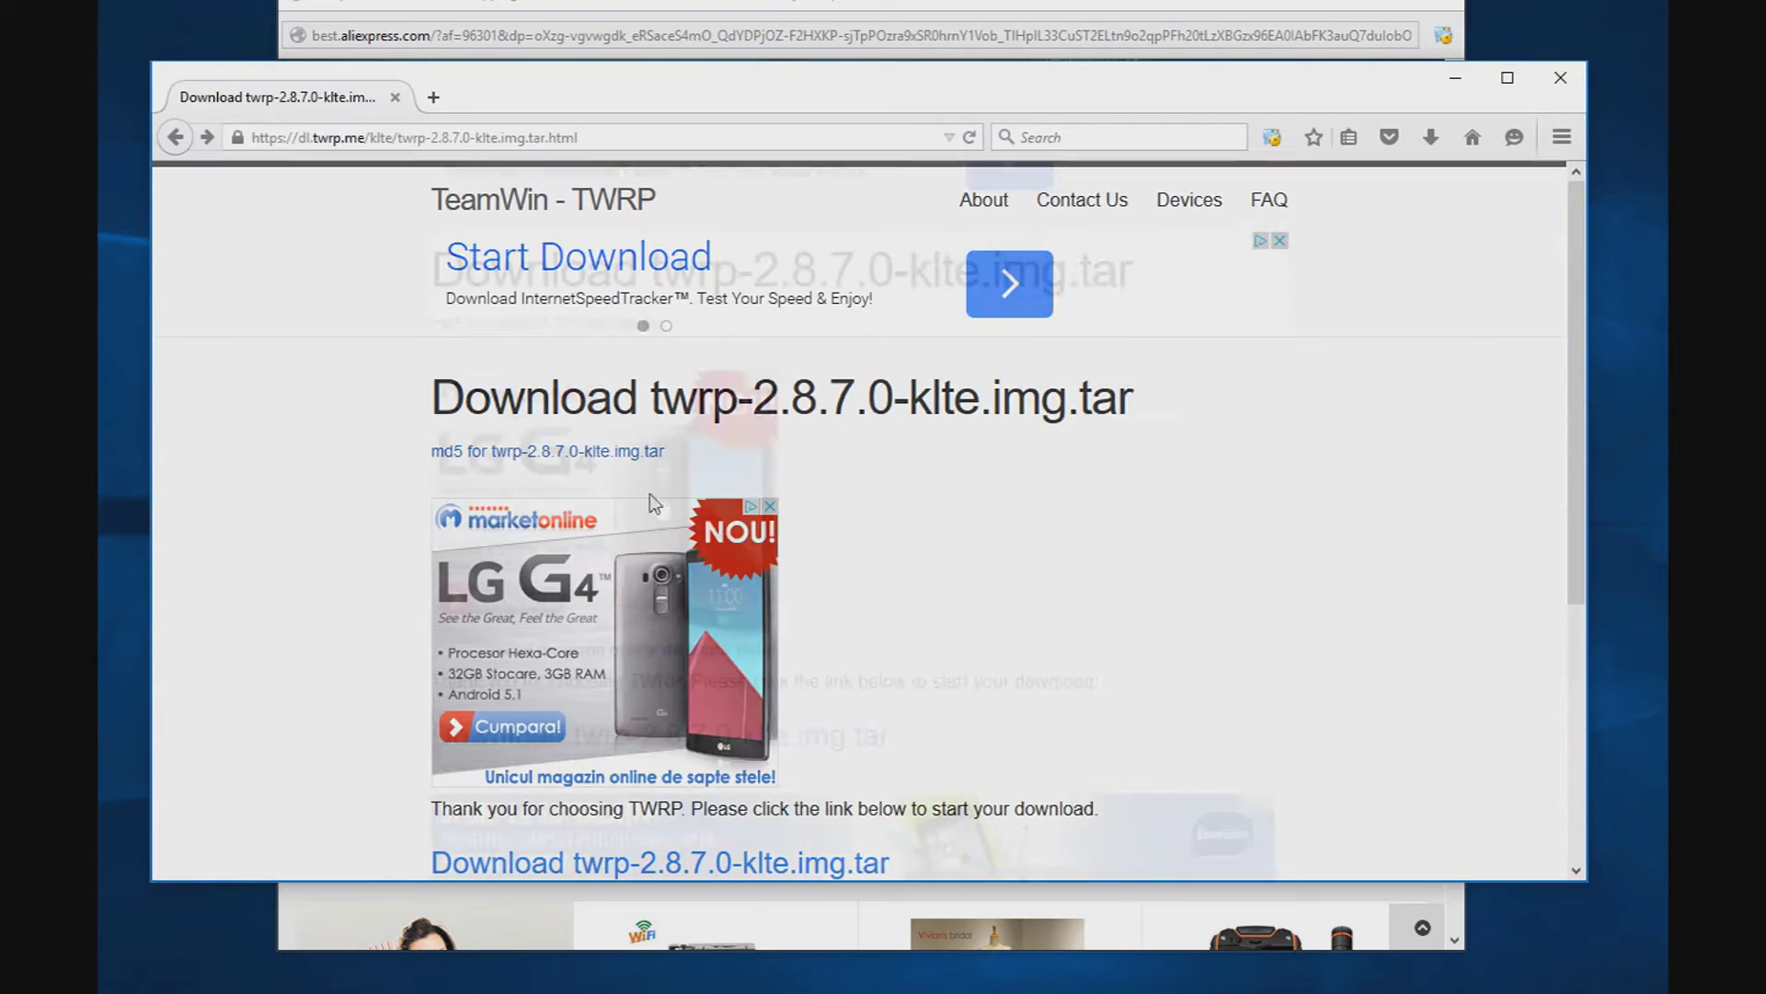
Step: Save twrp-2.8.7.0-klte.img.tar (11.9 MB) to disk and show the recent downloads
{"action": "scroll", "coordinate": [650, 493], "scroll_direction": "down", "scroll_amount": 3}
{"action": "left_click", "coordinate": [584, 600]}
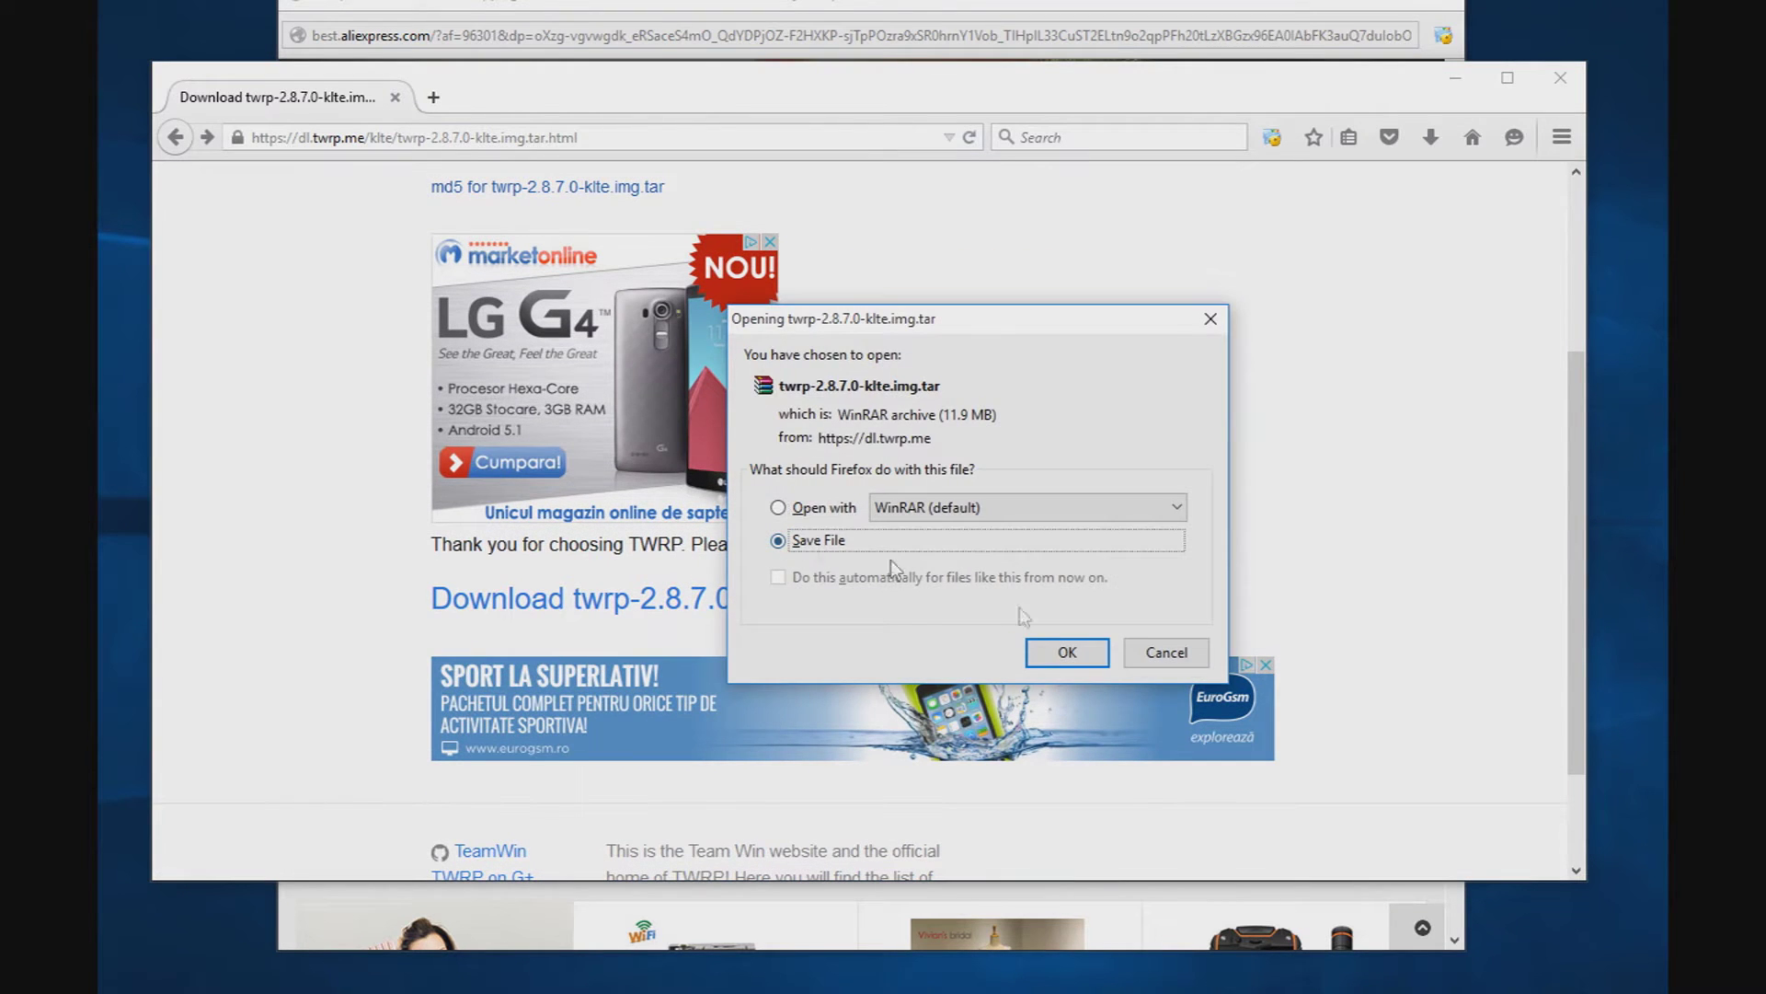
{"action": "left_click", "coordinate": [1063, 651]}
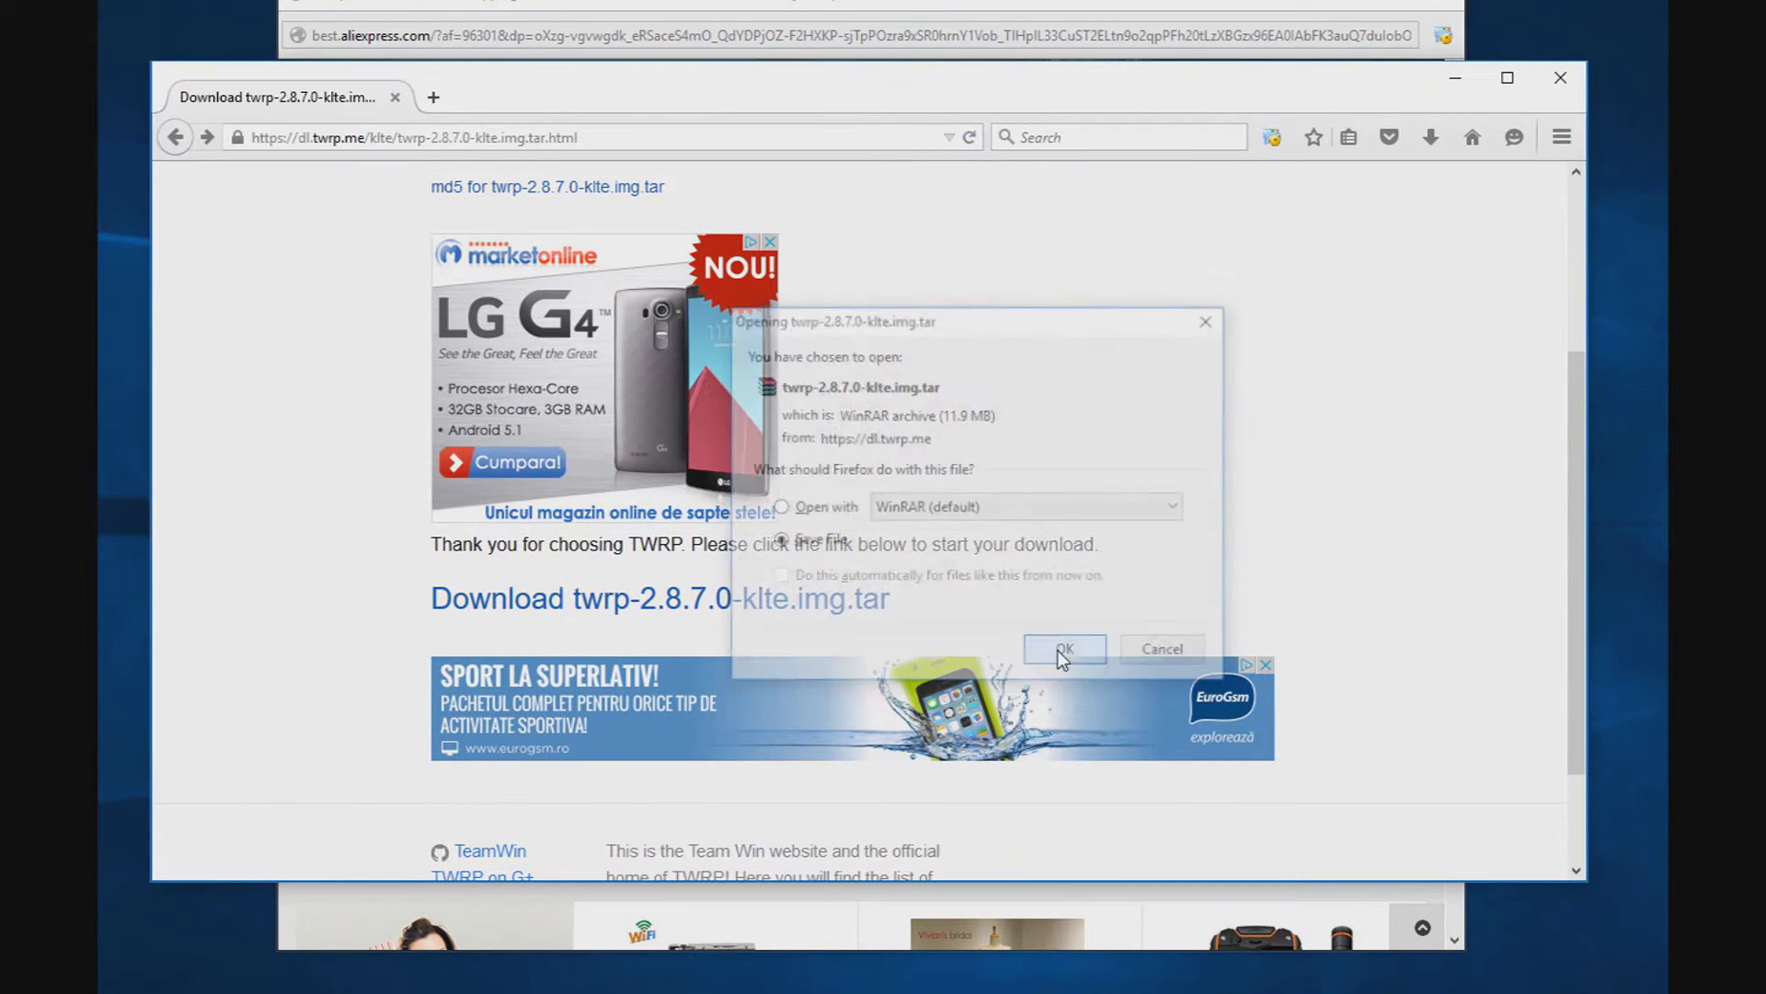
{"action": "left_click", "coordinate": [1434, 140]}
Step: Copy twrp-2.8.7.0-klte.img.tar from Downloads into the root folder
{"action": "left_click", "coordinate": [1412, 218]}
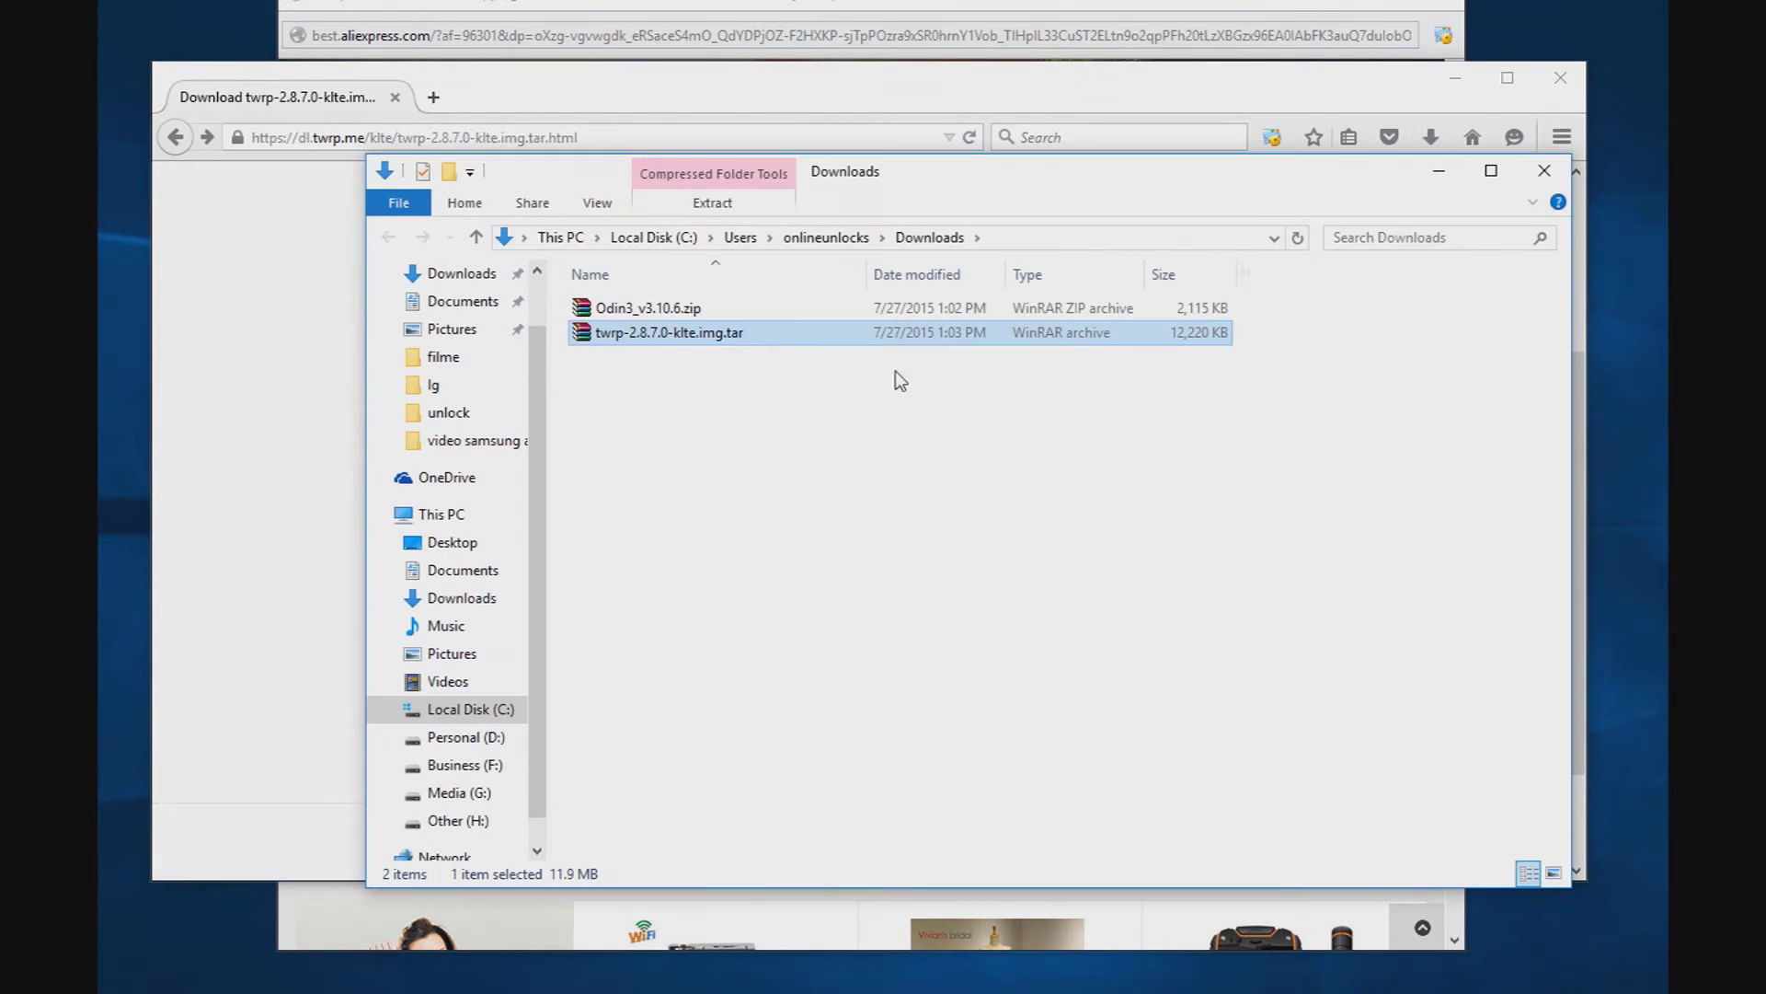
{"action": "right_click", "coordinate": [676, 342]}
{"action": "left_click", "coordinate": [736, 652]}
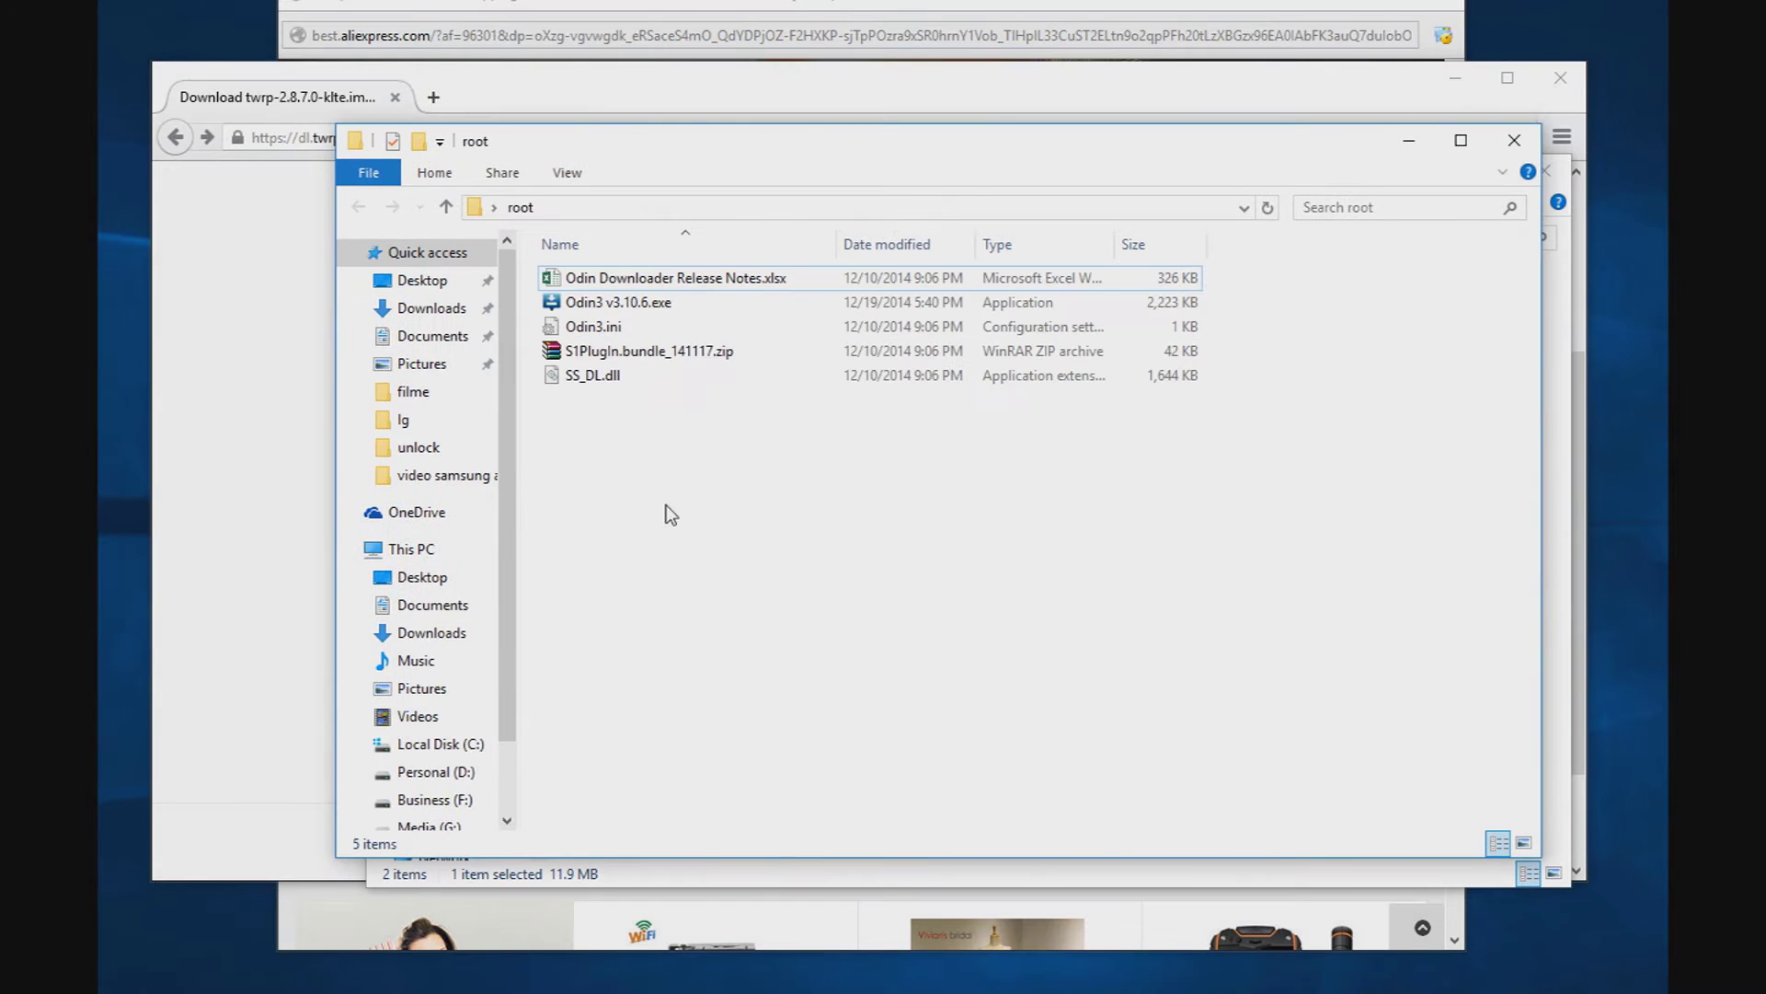
{"action": "right_click", "coordinate": [668, 506]}
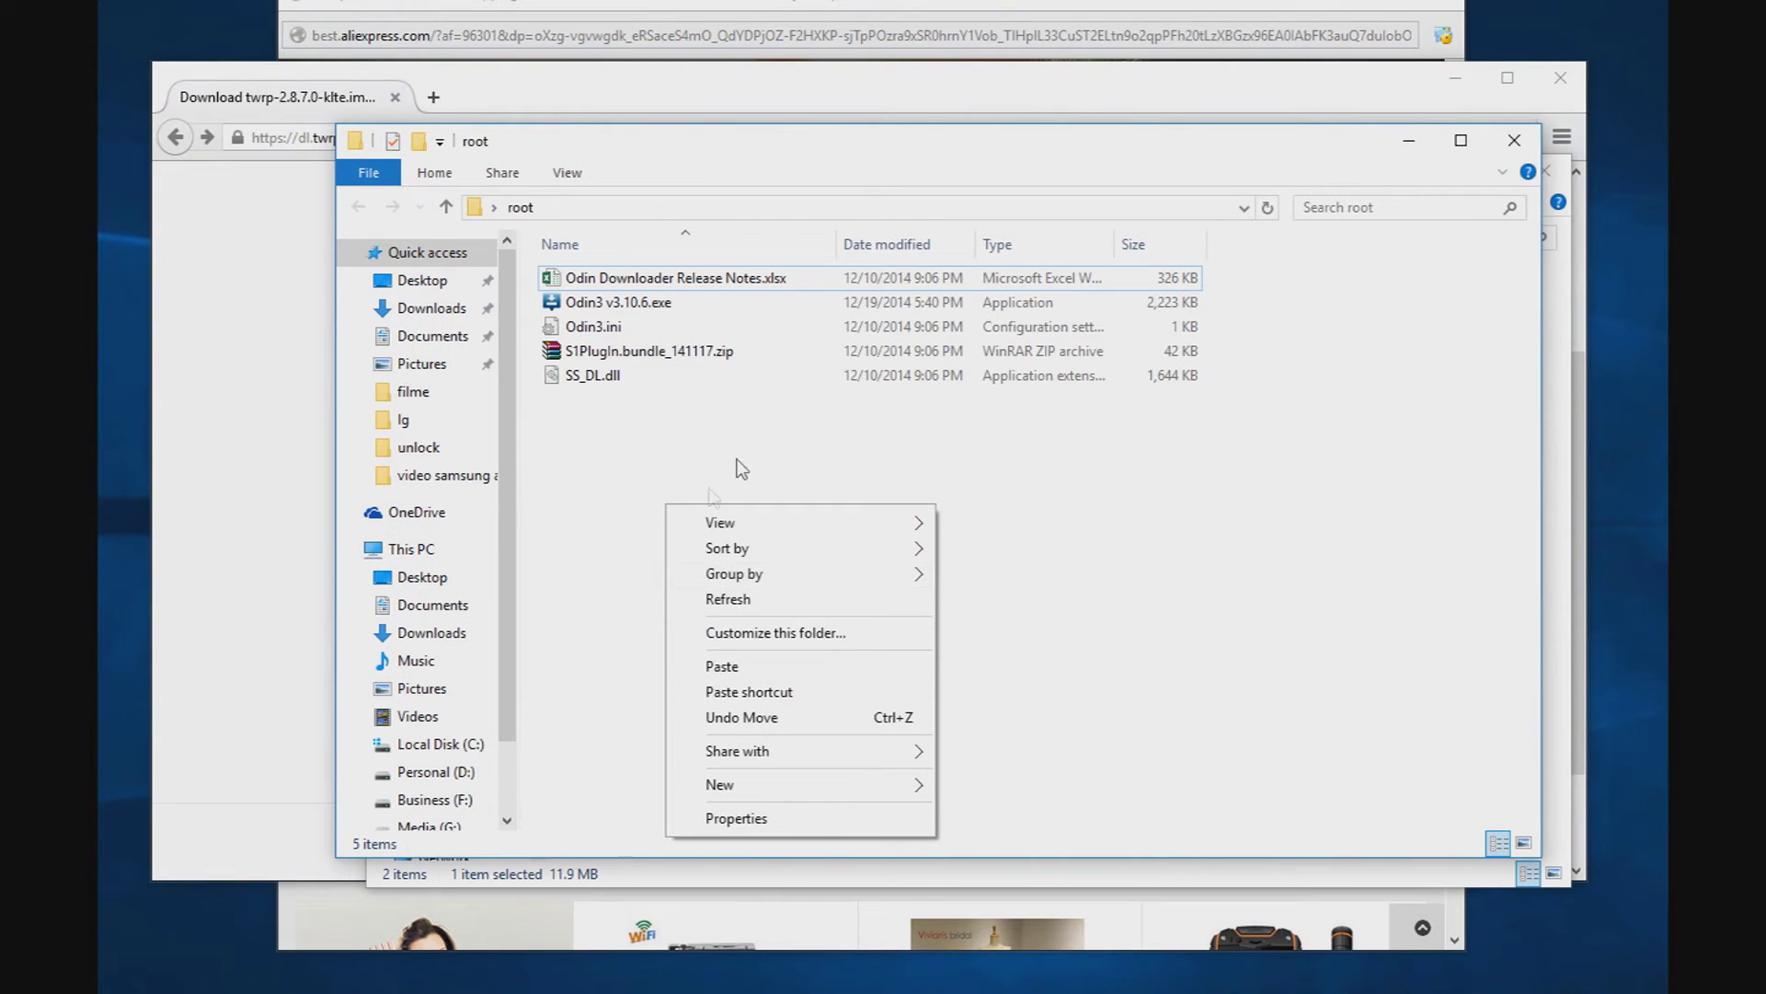
{"action": "left_click", "coordinate": [736, 671]}
Step: Launch Odin3 v3.10.6 and load twrp-2.8.7.0-klte.img.tar into the AP slot
{"action": "double_click", "coordinate": [635, 303]}
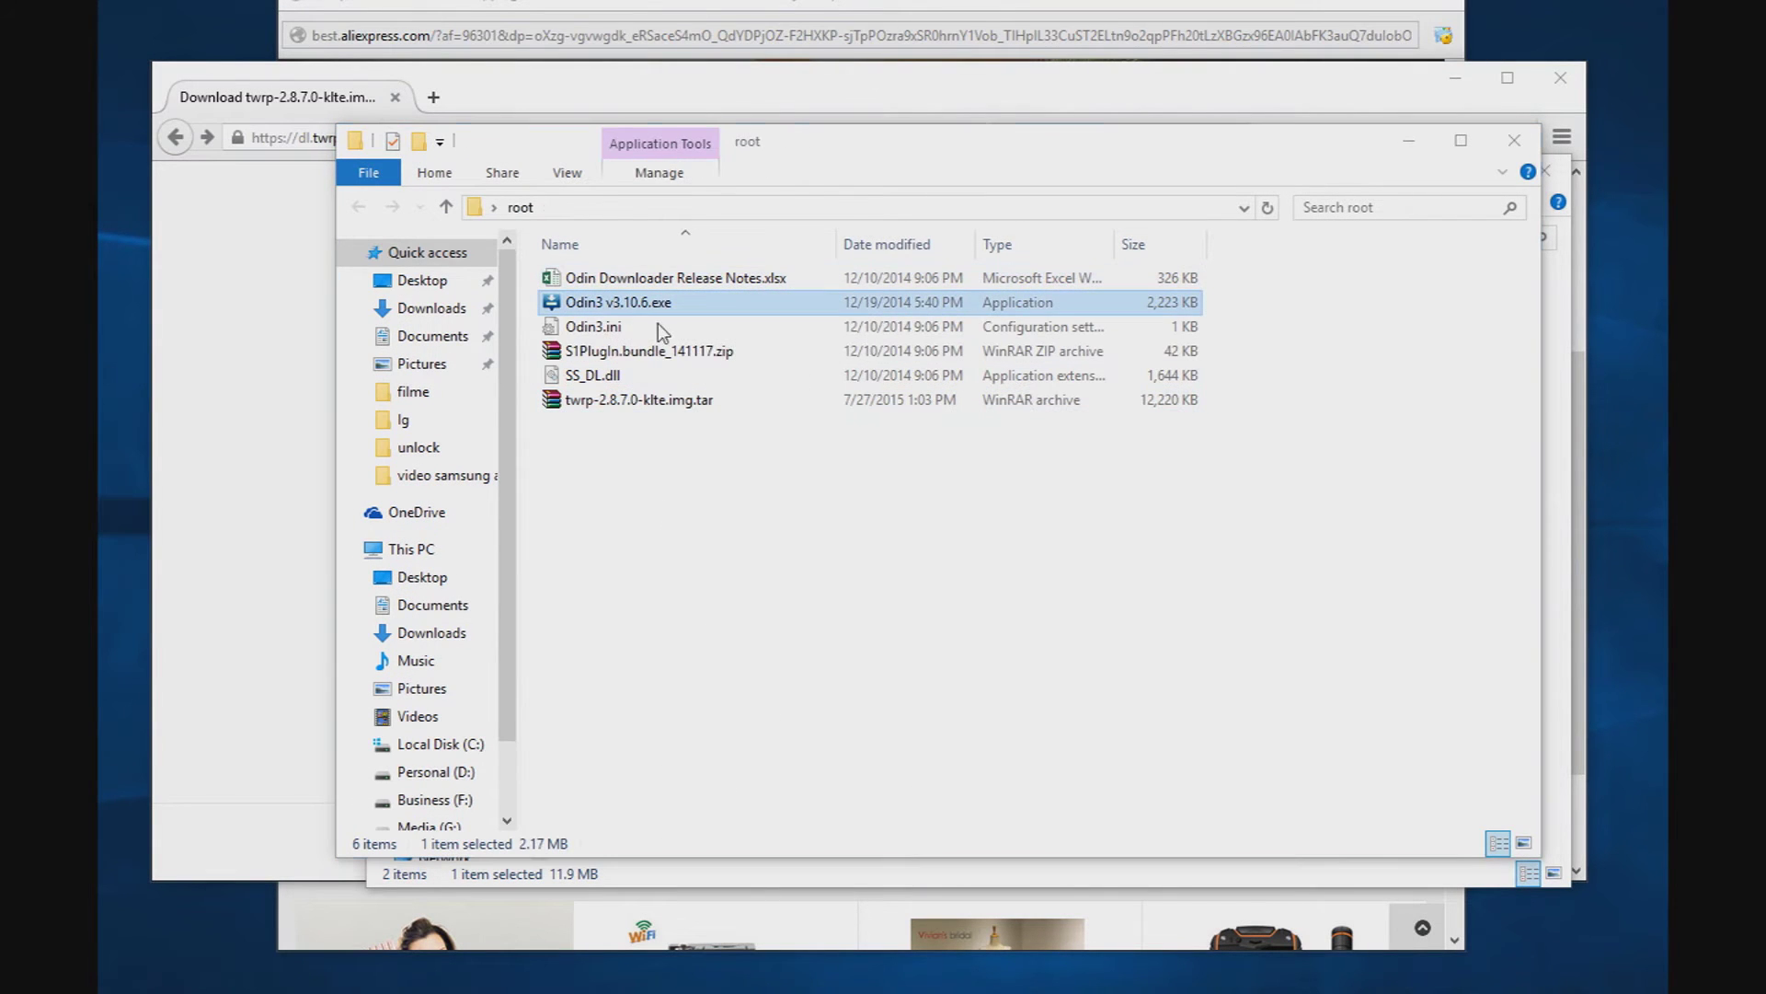
{"action": "left_click_drag", "start_coordinate": [1345, 195], "coordinate": [819, 175]}
{"action": "left_click", "coordinate": [810, 544]}
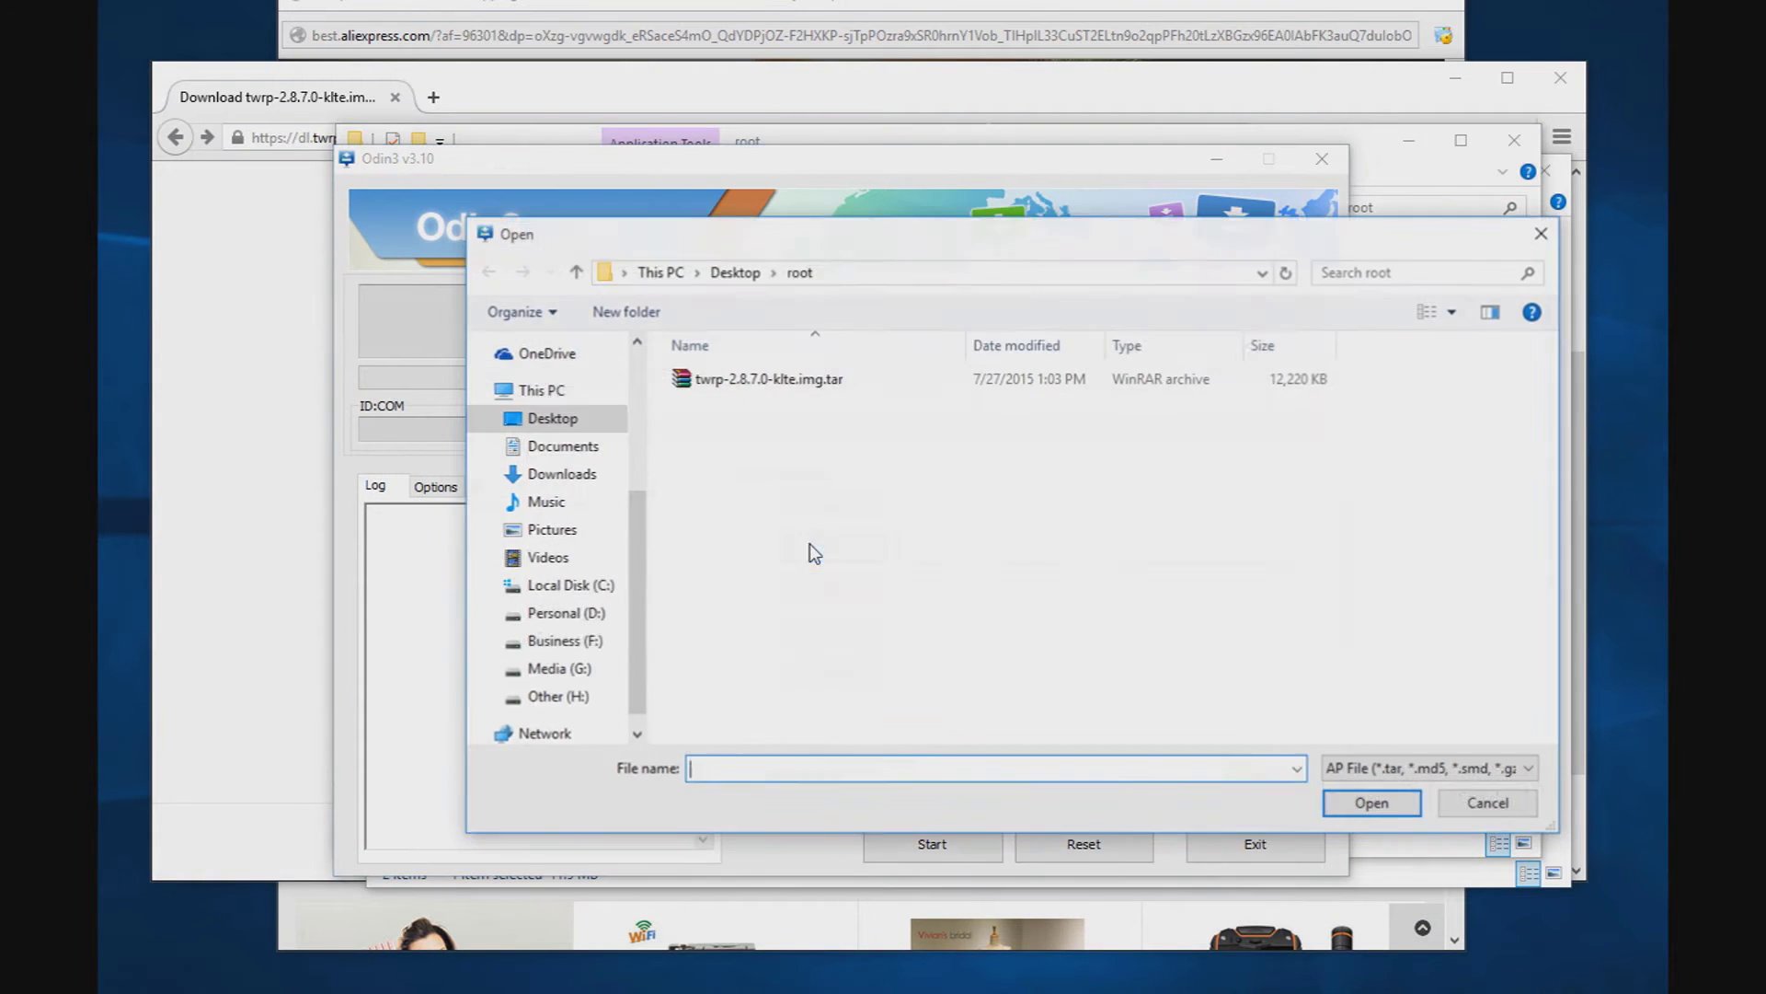
{"action": "left_click", "coordinate": [769, 377]}
{"action": "double_click", "coordinate": [769, 377]}
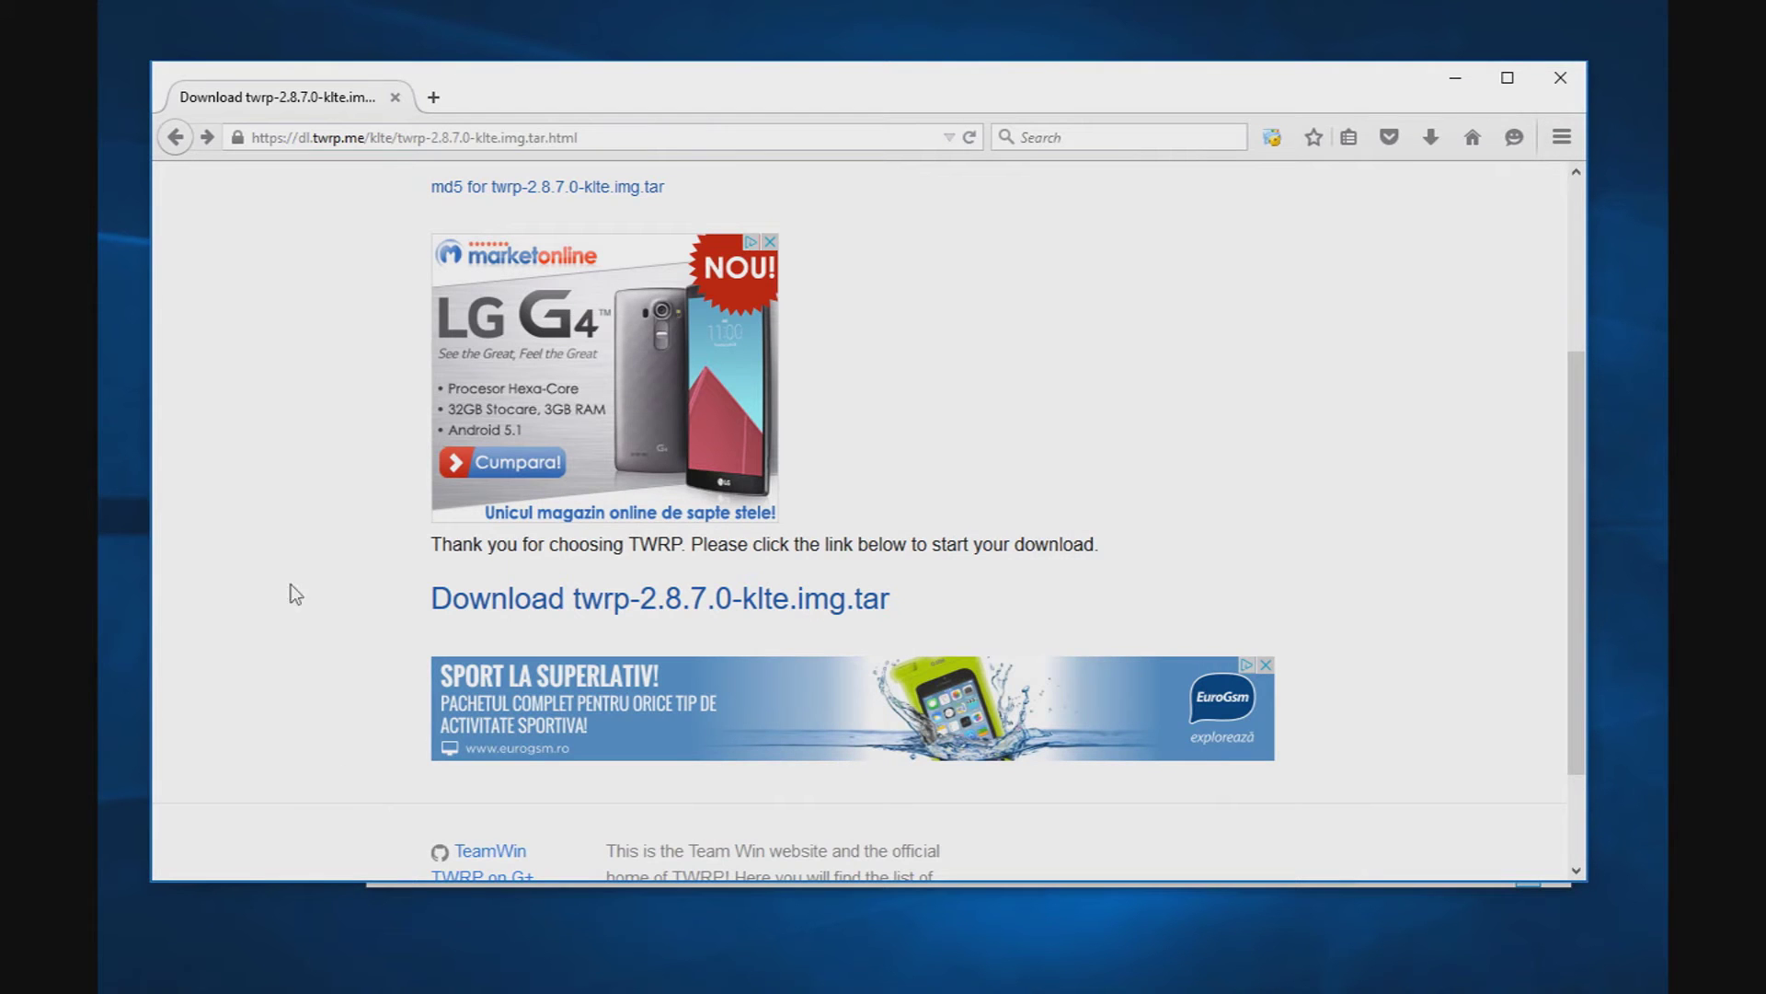
Step: Load the chainfire SuperSU page, save UPDATE-SuperSU-v2.46.zip (3.8 MB) and show the downloads list
{"action": "left_click", "coordinate": [598, 137]}
{"action": "key", "text": "ctrl+v"}
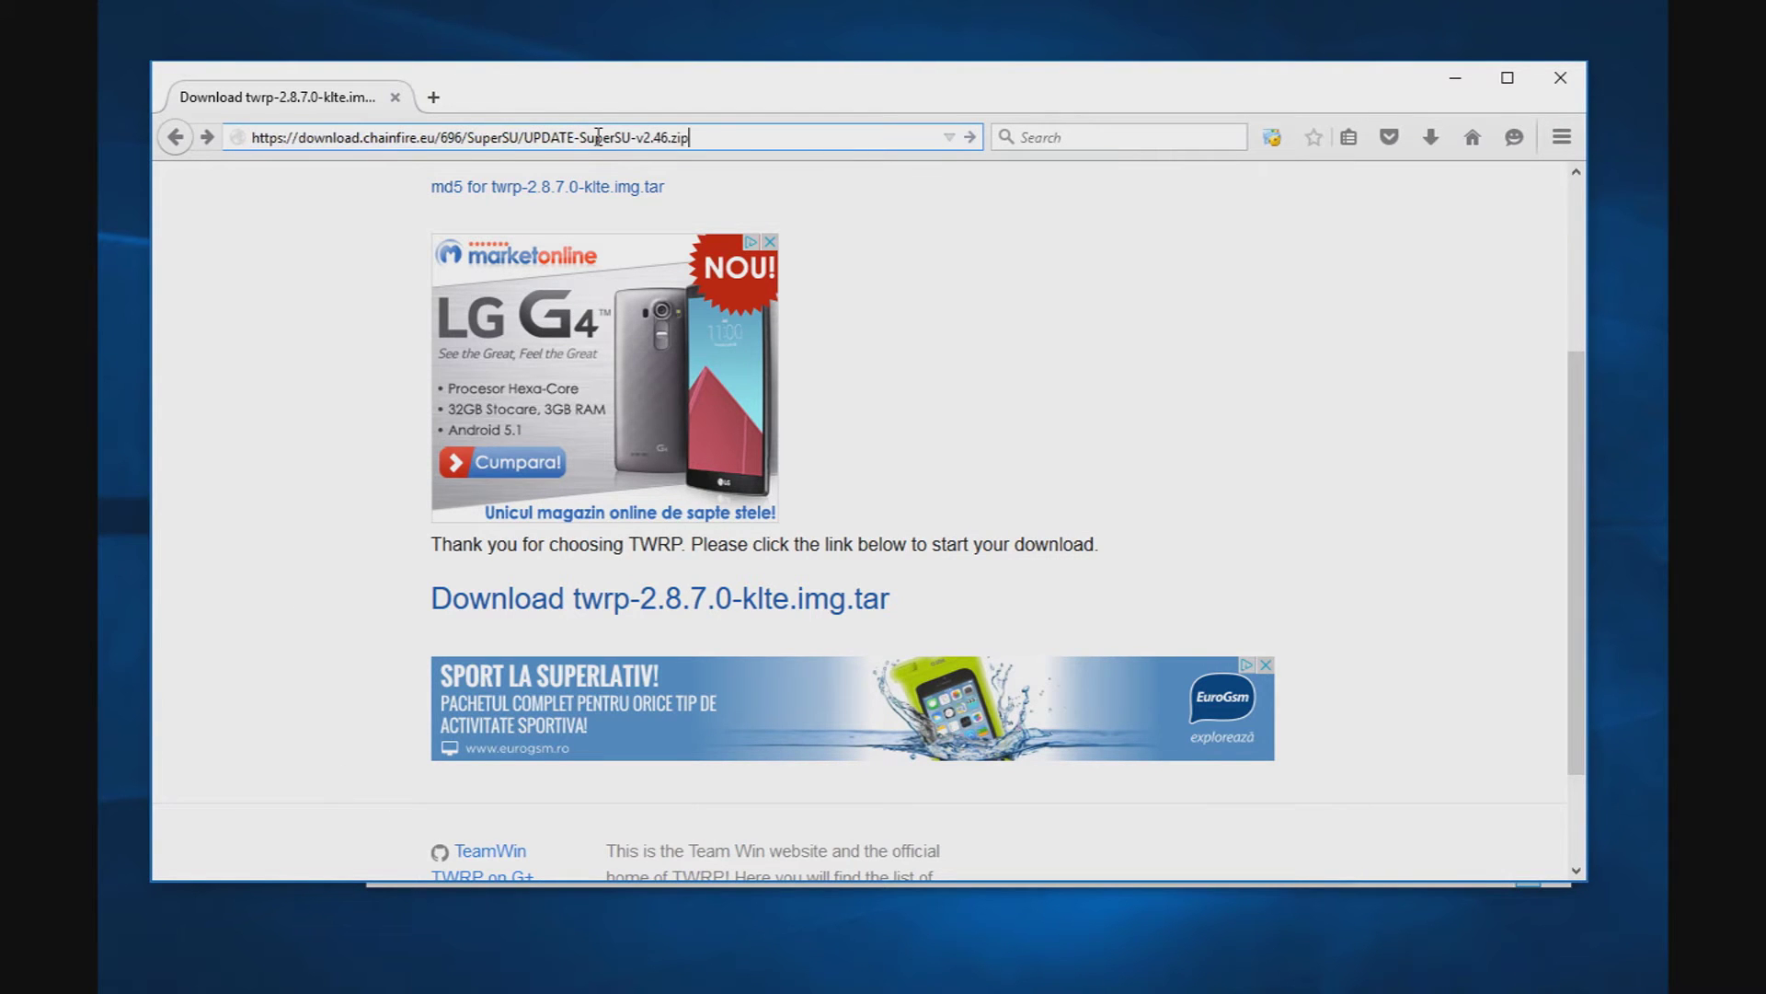
{"action": "key", "text": "Return"}
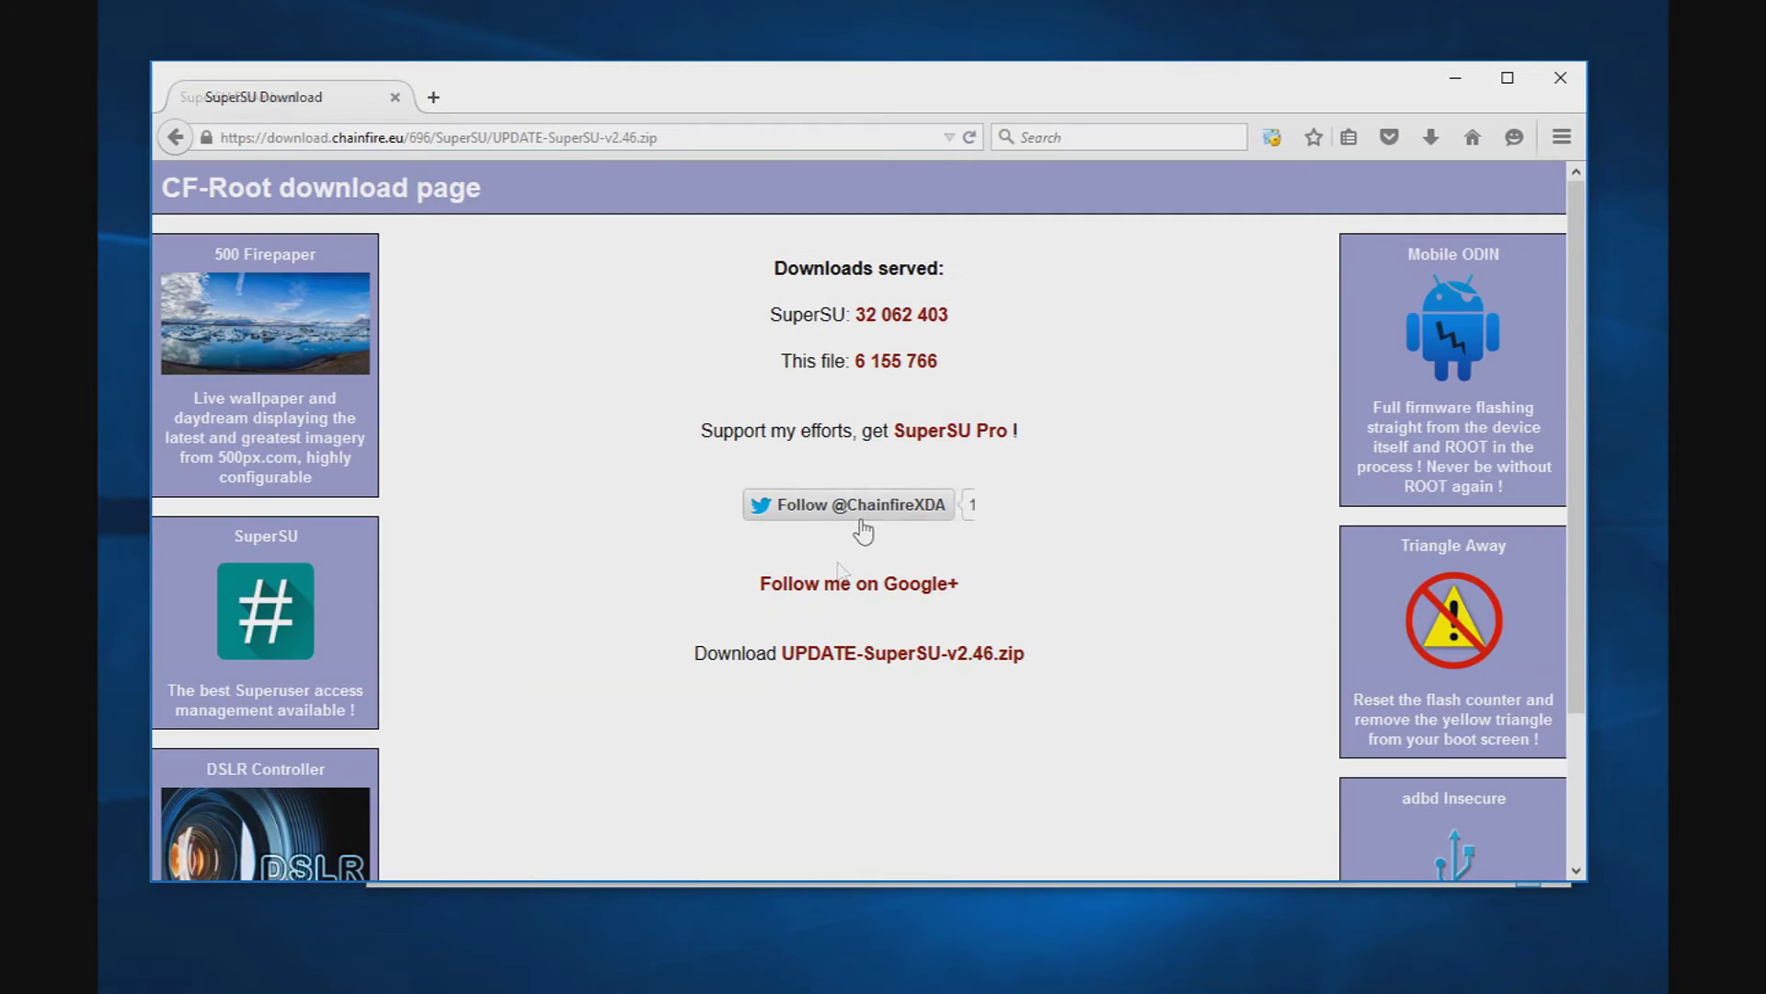
{"action": "left_click", "coordinate": [852, 653]}
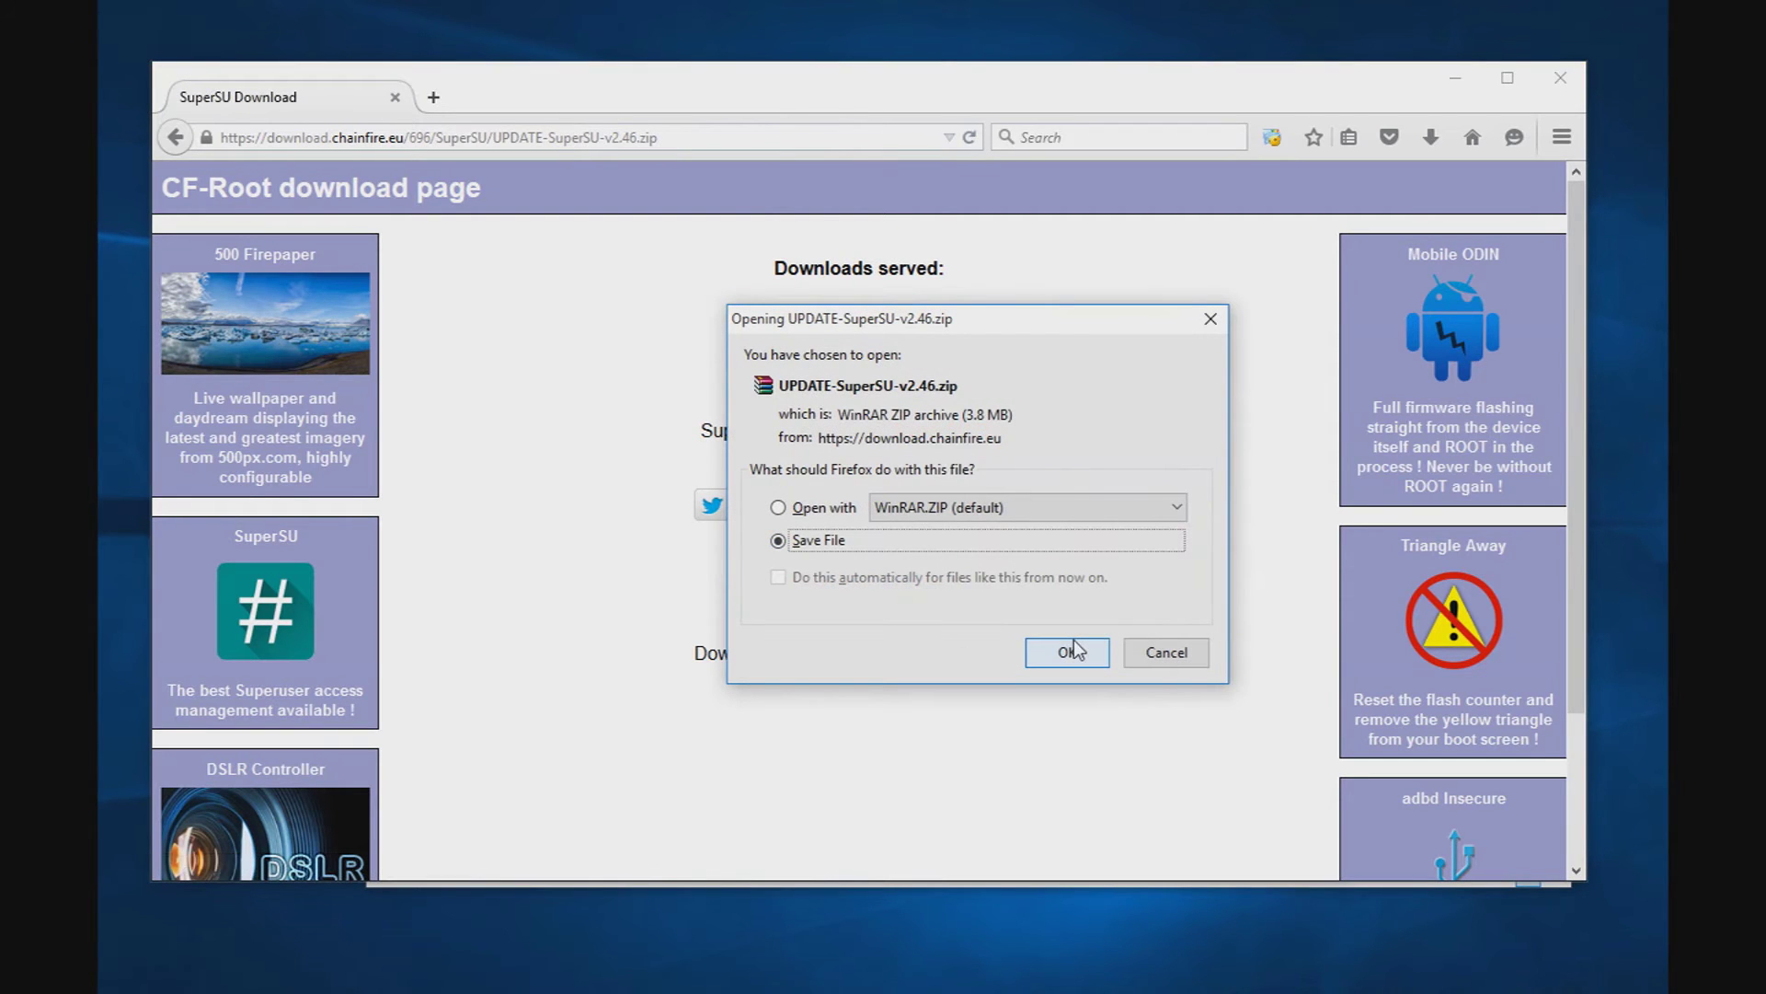
{"action": "left_click", "coordinate": [1070, 650]}
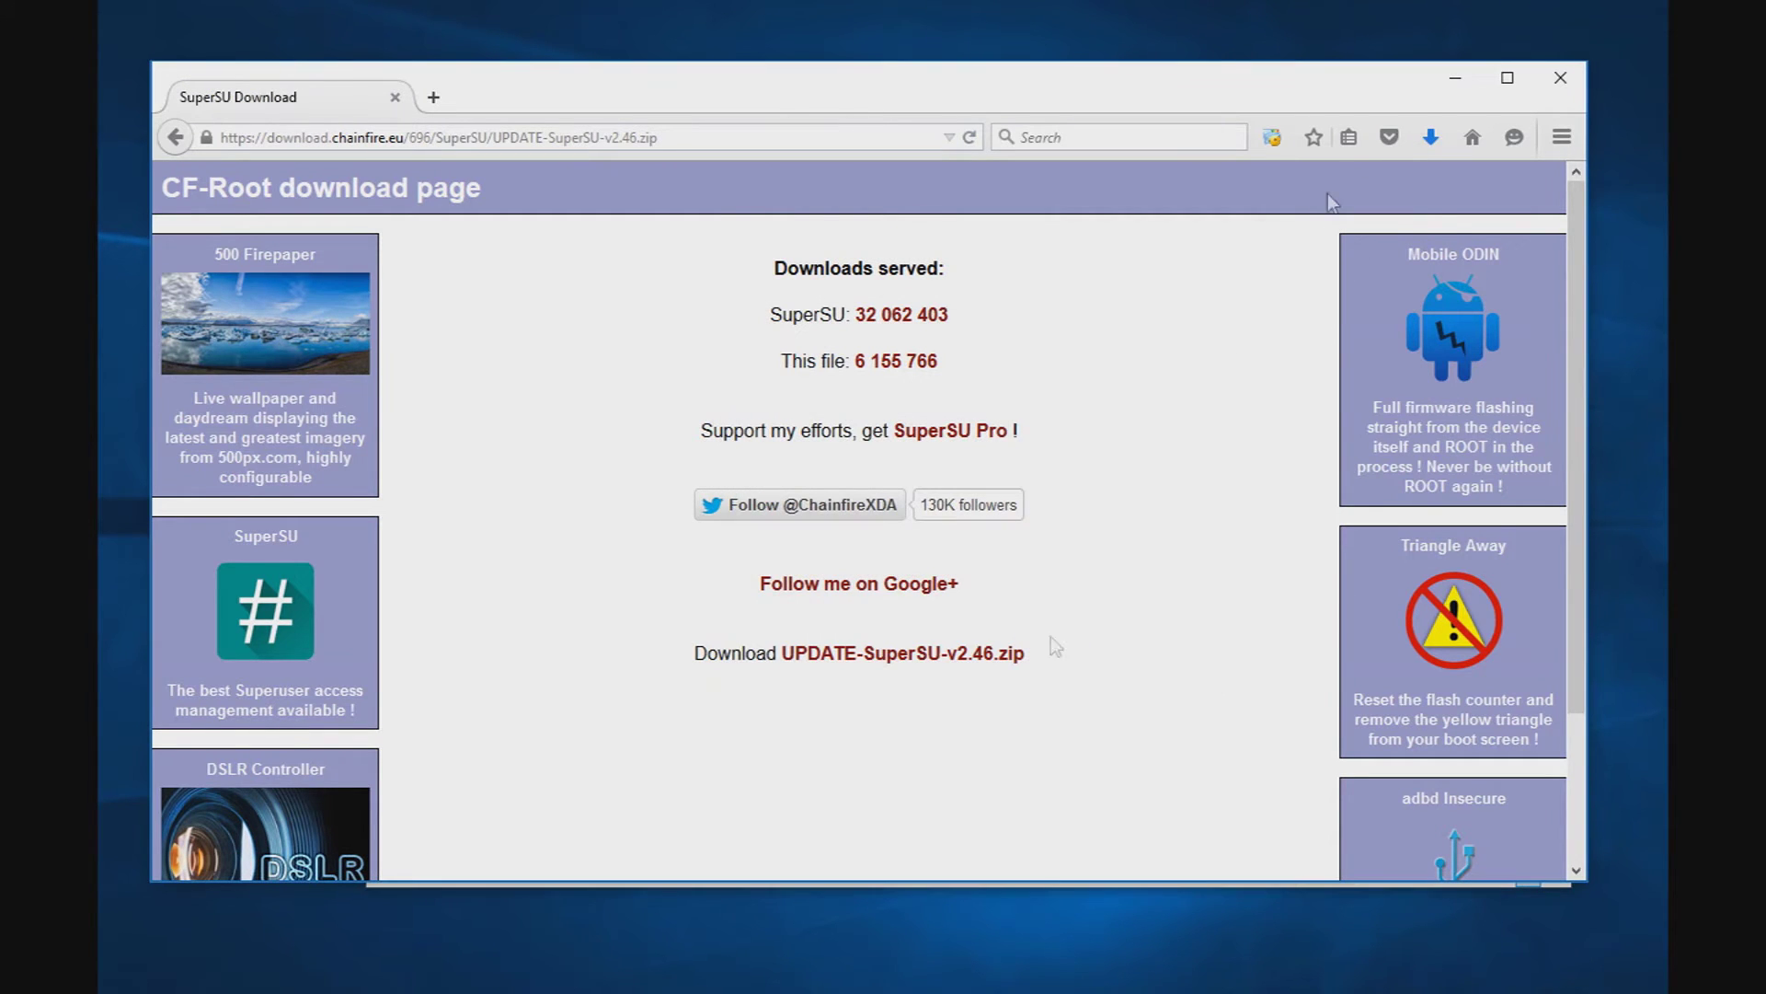
{"action": "left_click", "coordinate": [1431, 138]}
Step: Move UPDATE-SuperSU-v2.46.zip from Downloads into the root folder
{"action": "left_click", "coordinate": [1415, 217]}
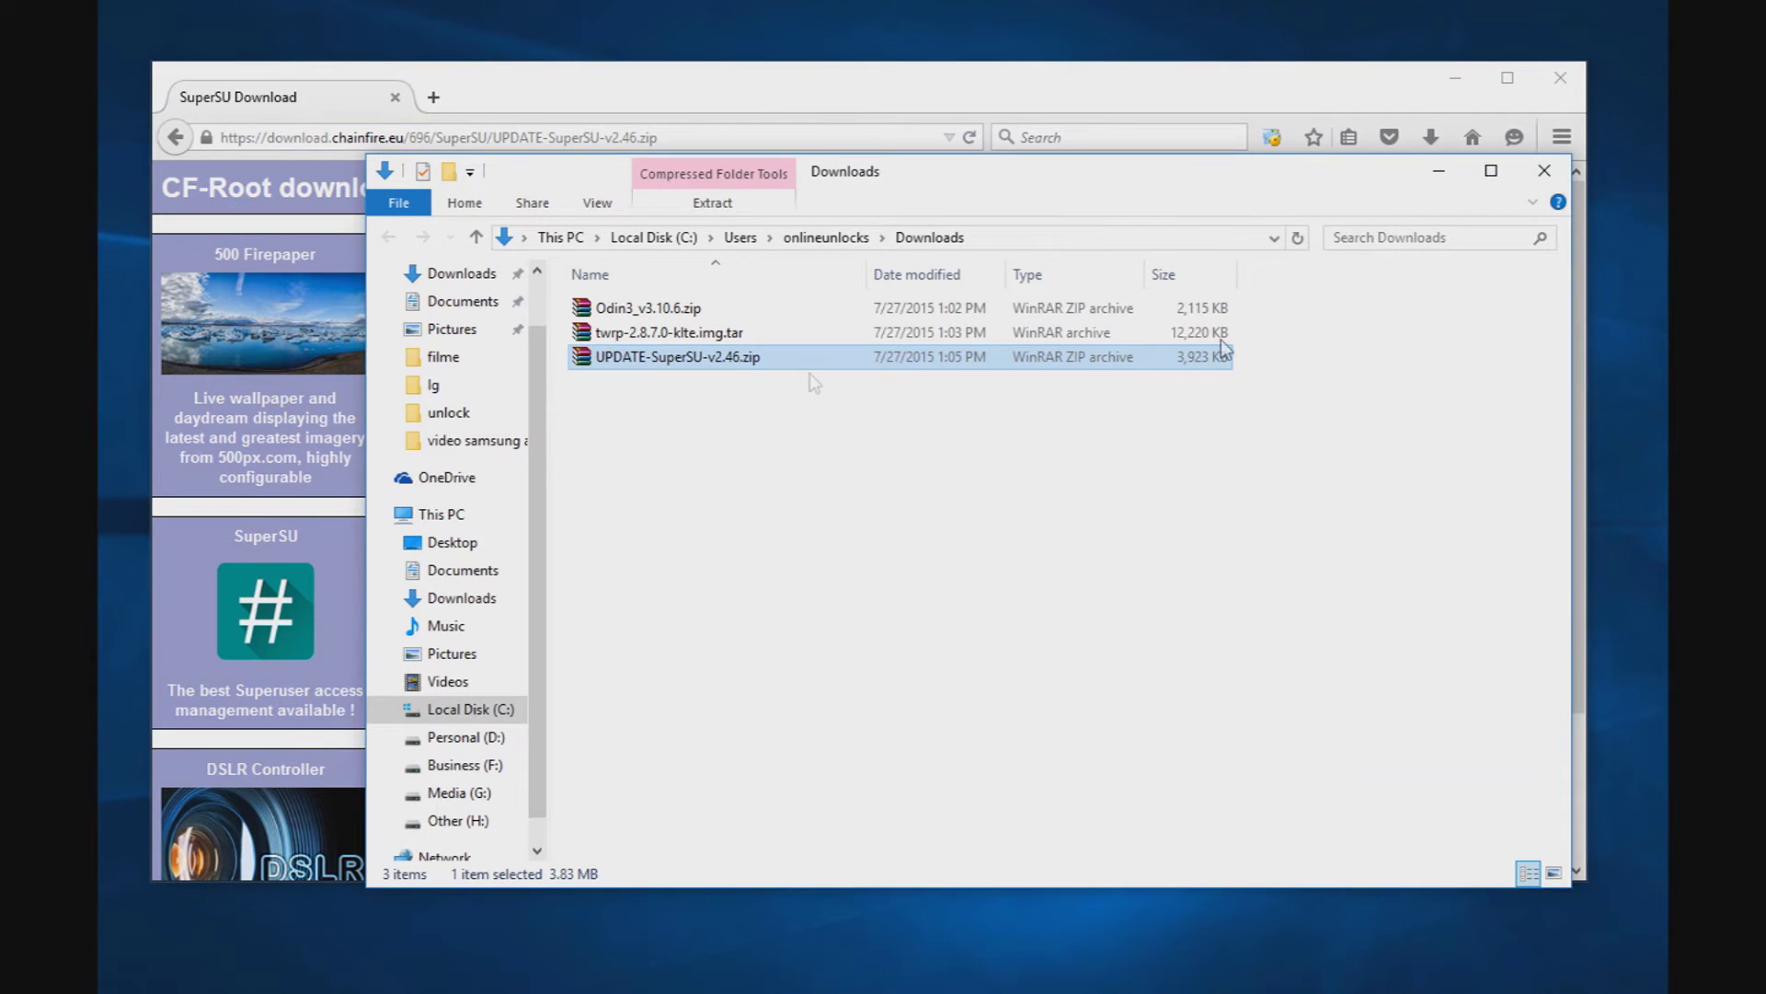
{"action": "right_click", "coordinate": [641, 366]}
{"action": "left_click", "coordinate": [694, 650]}
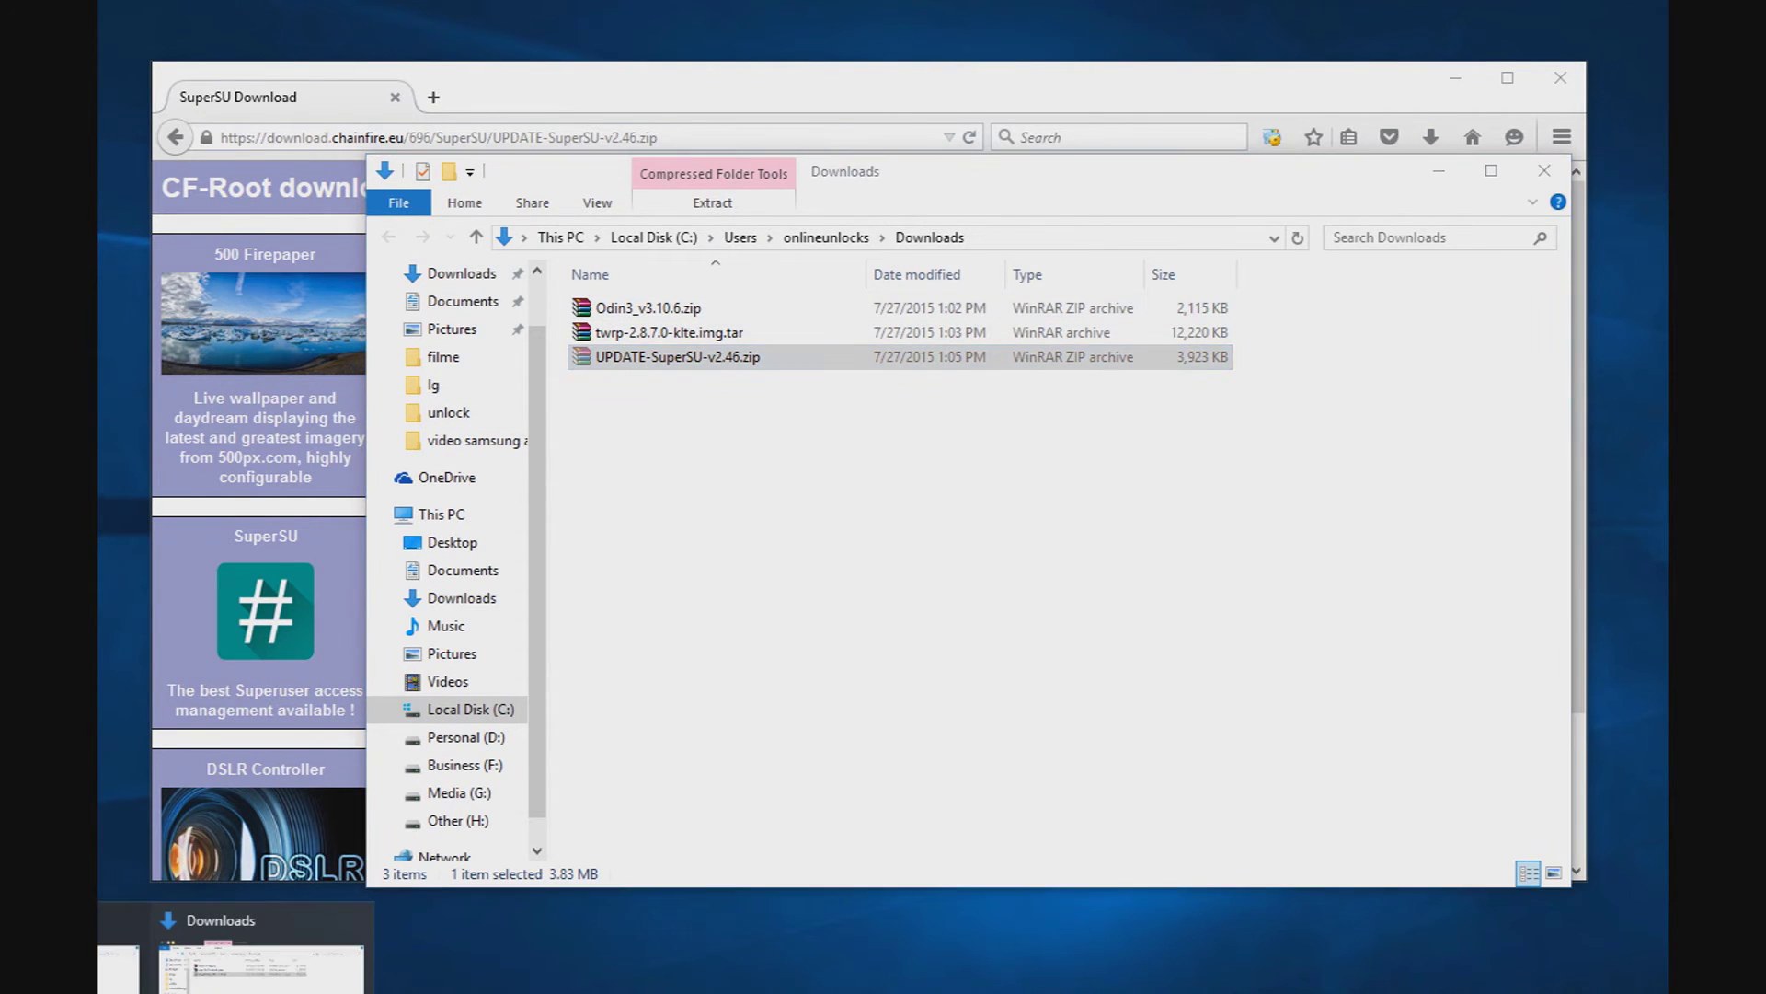
{"action": "left_click", "coordinate": [211, 957]}
{"action": "right_click", "coordinate": [681, 642]}
{"action": "left_click", "coordinate": [789, 813]}
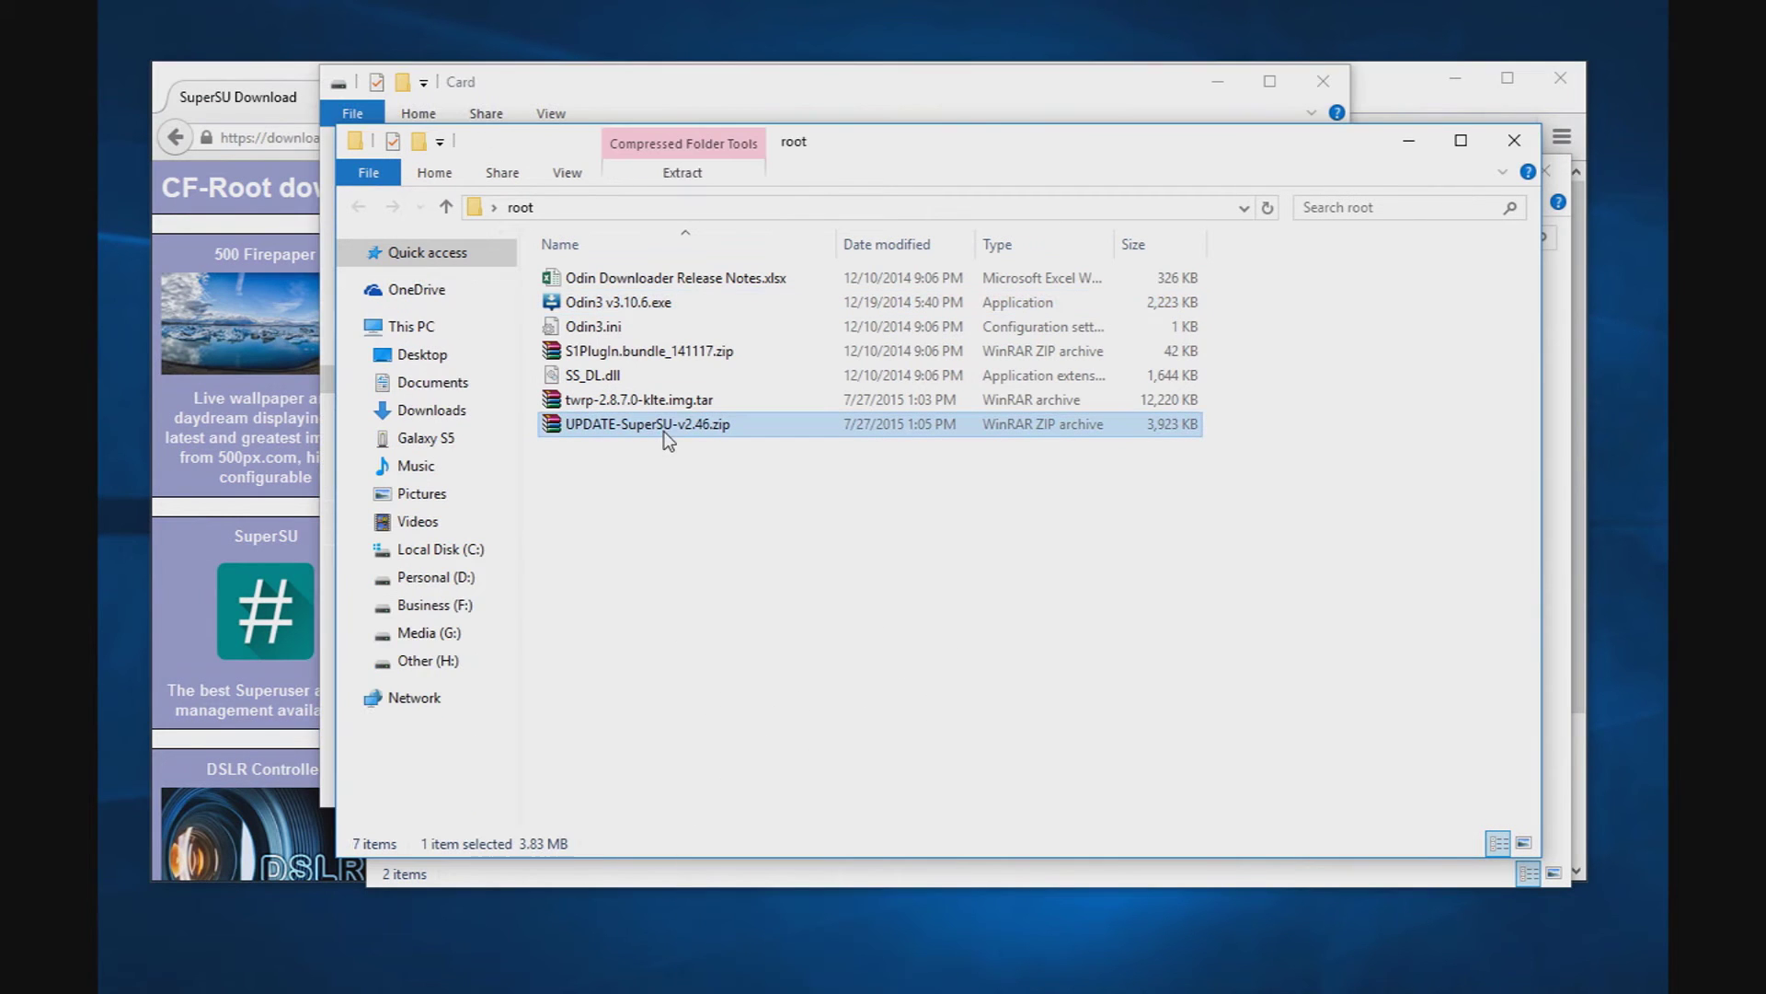
Step: Verify UPDATE-SuperSU-v2.46.zip is on the Galaxy S5 Card, then close Explorer and minimize Firefox
{"action": "left_click", "coordinate": [1417, 143]}
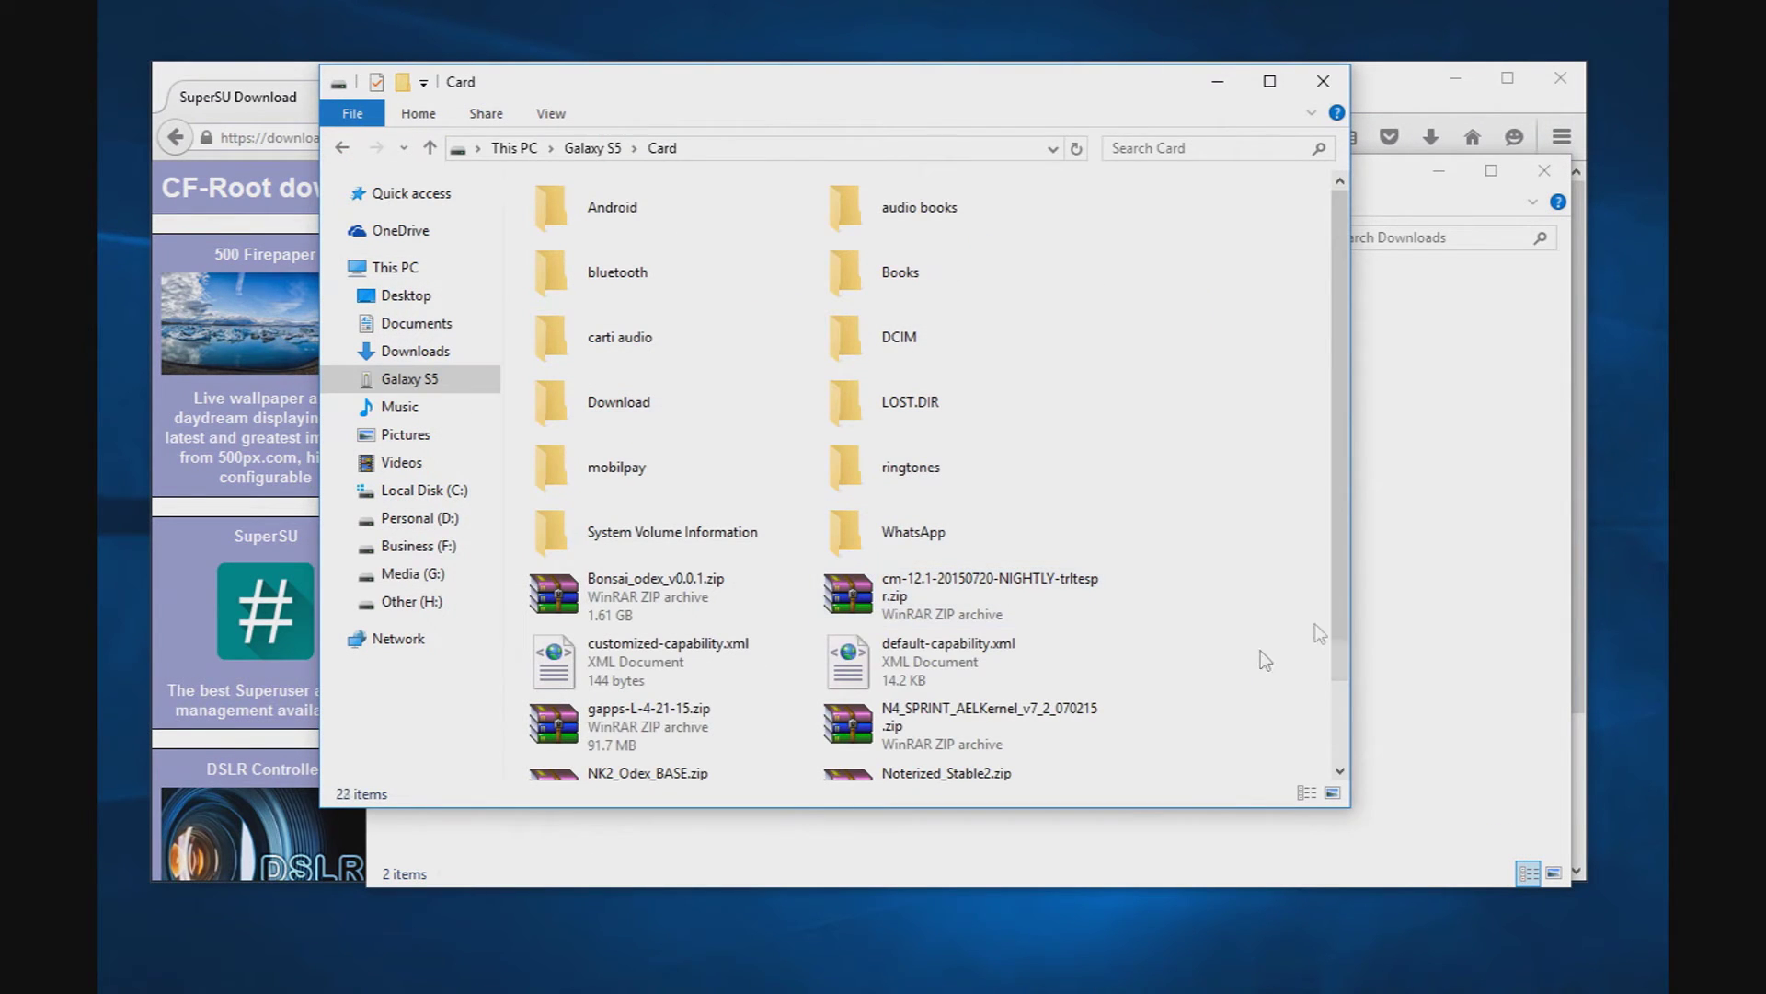
{"action": "left_click_drag", "start_coordinate": [1342, 658], "coordinate": [1339, 624]}
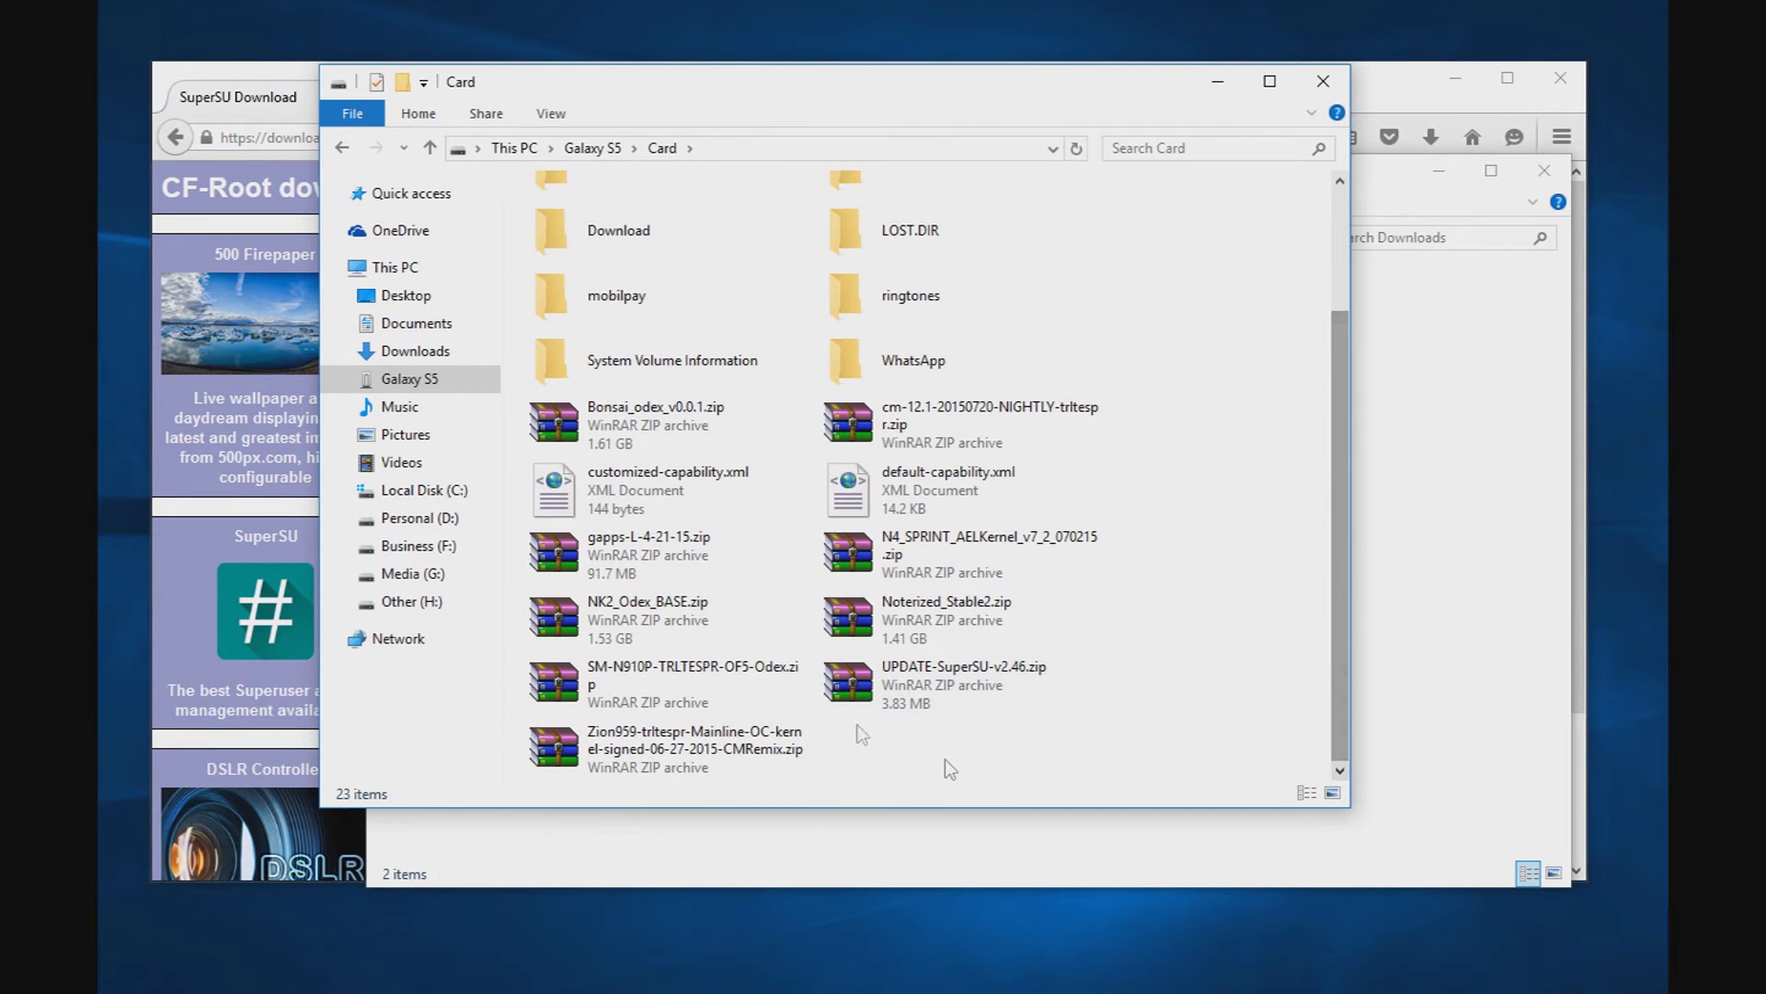
{"action": "left_click", "coordinate": [911, 686]}
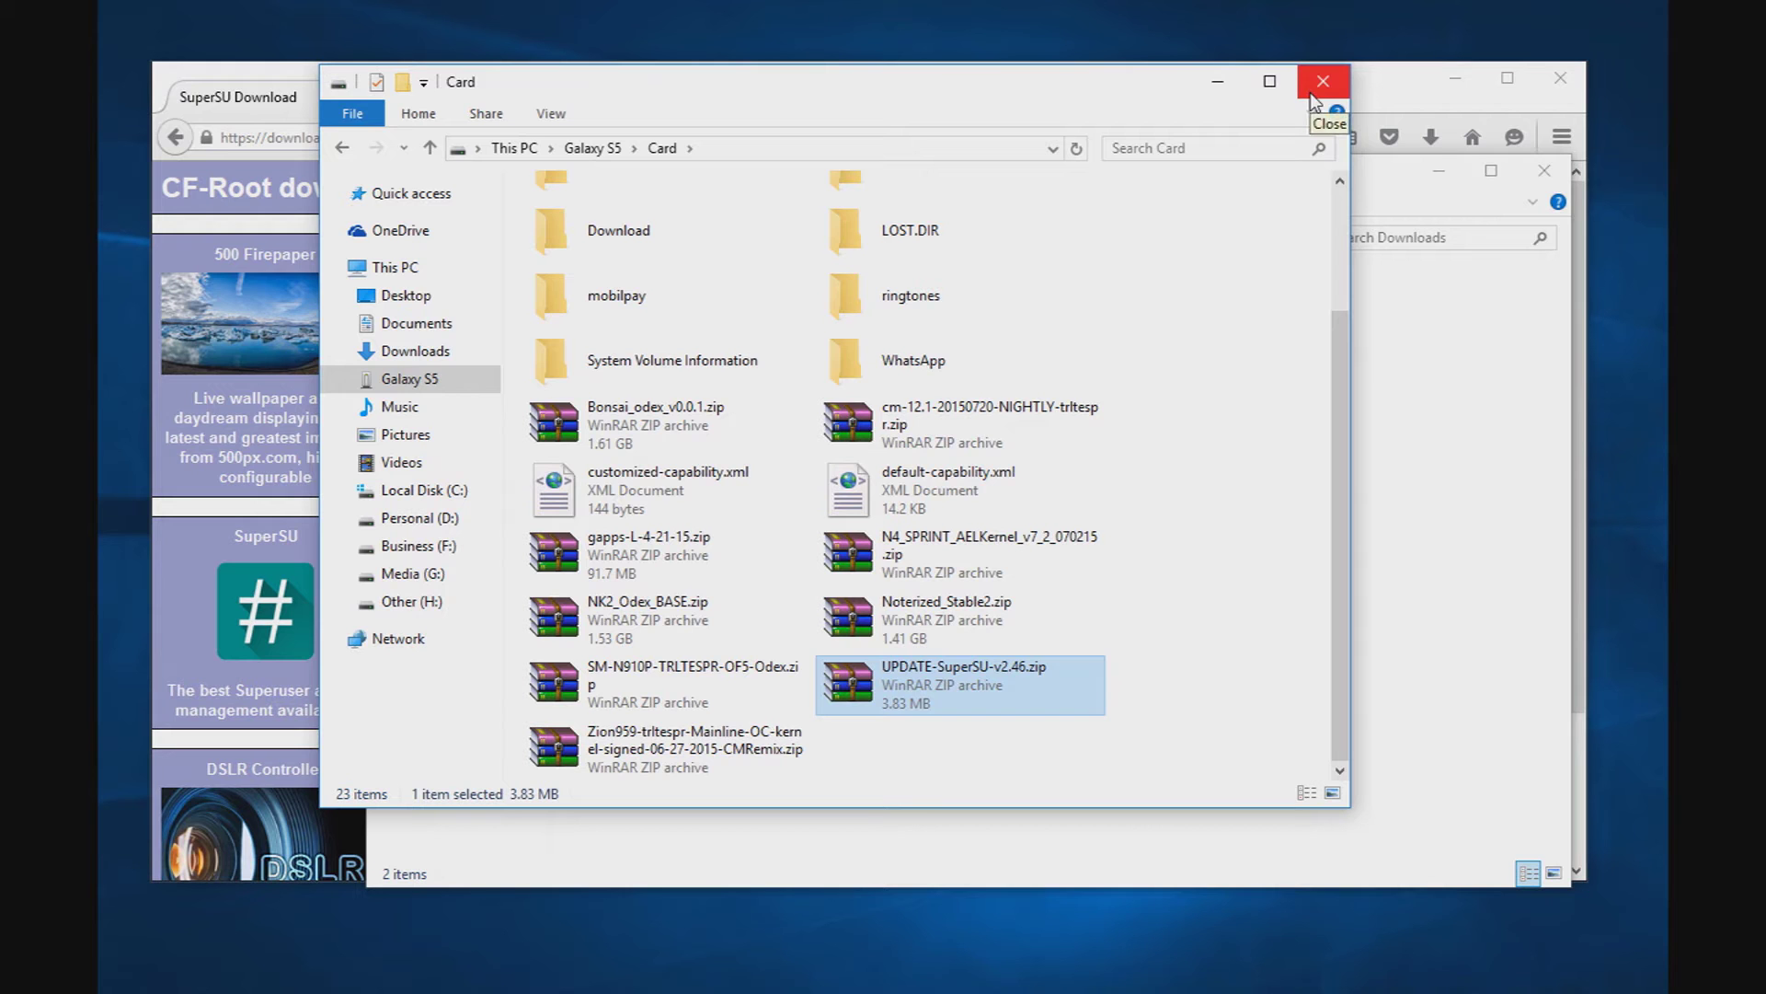
{"action": "left_click", "coordinate": [1312, 90]}
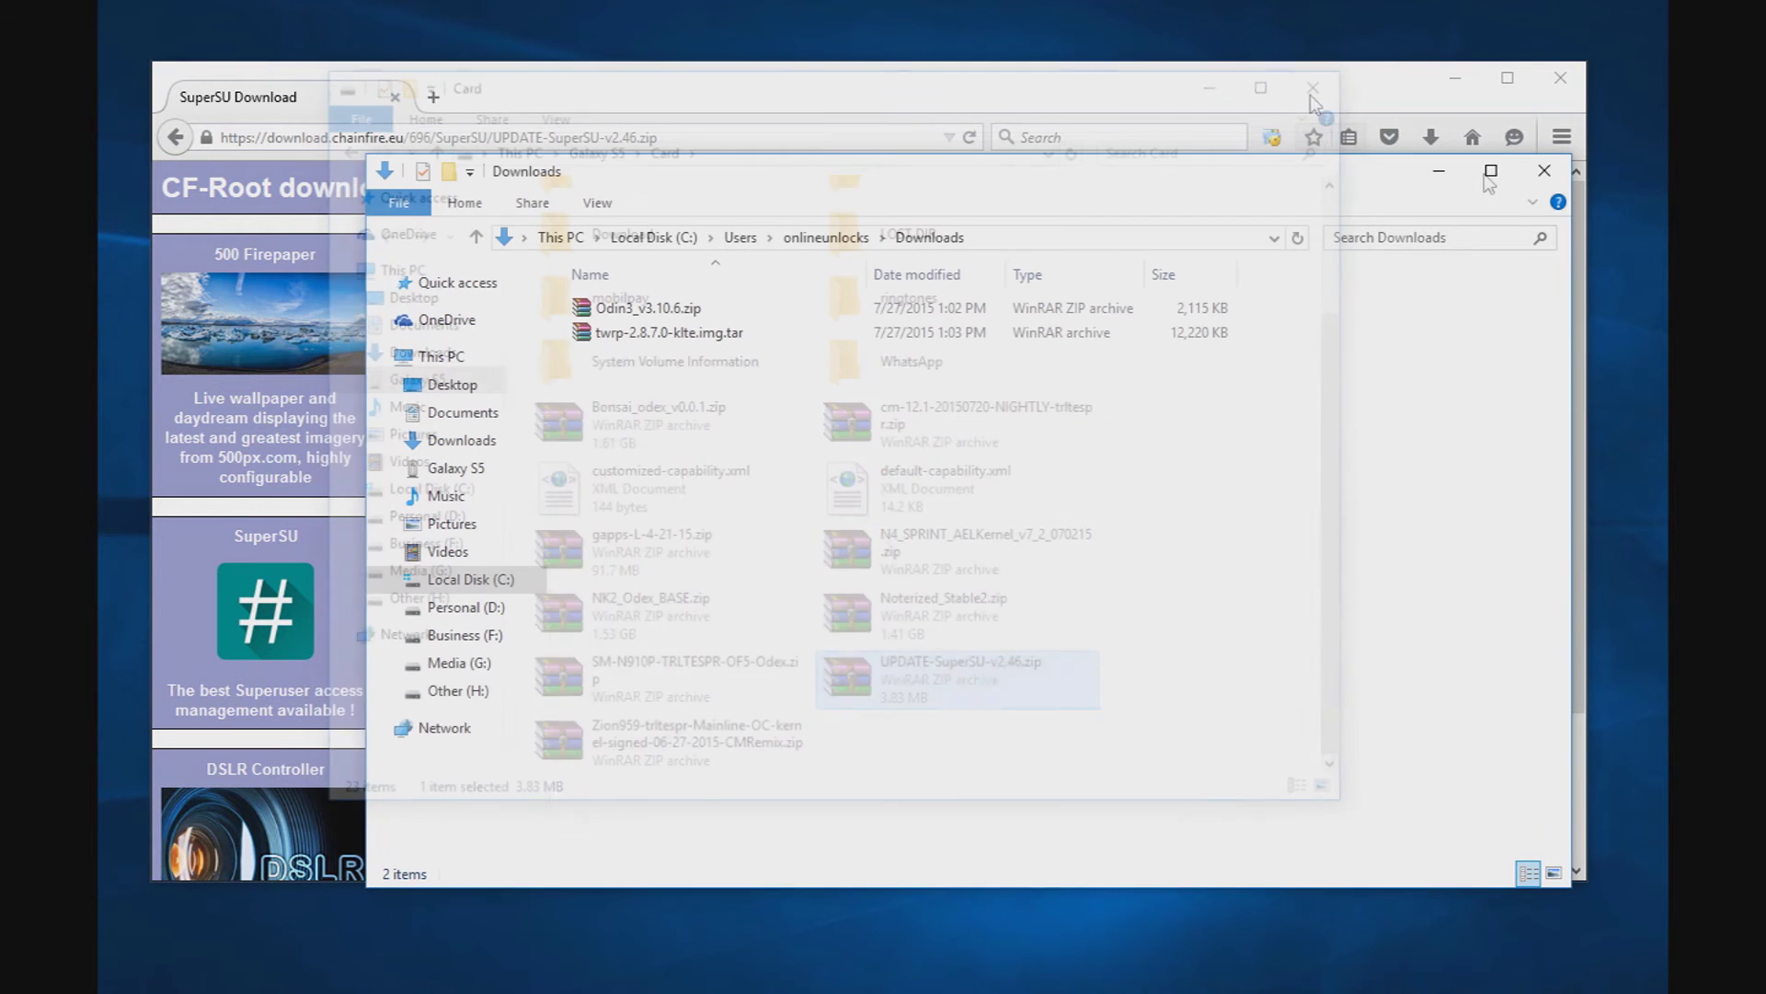
{"action": "left_click", "coordinate": [1436, 172]}
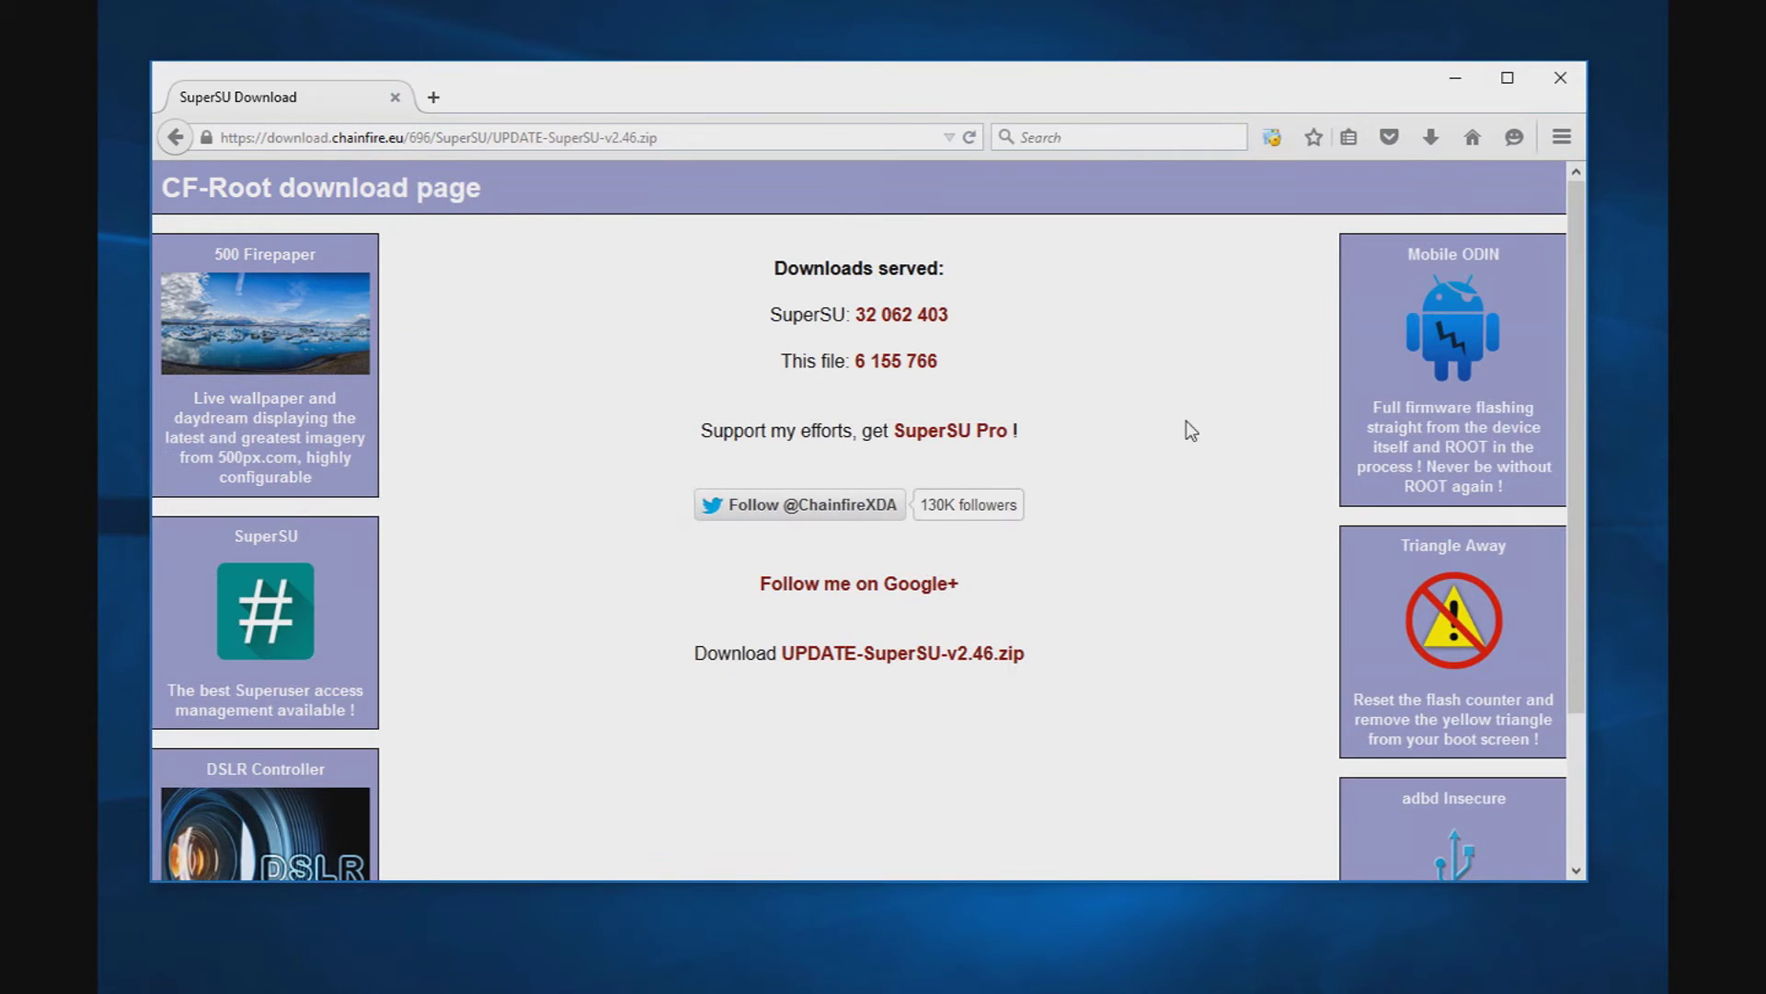
{"action": "left_click", "coordinate": [1455, 82]}
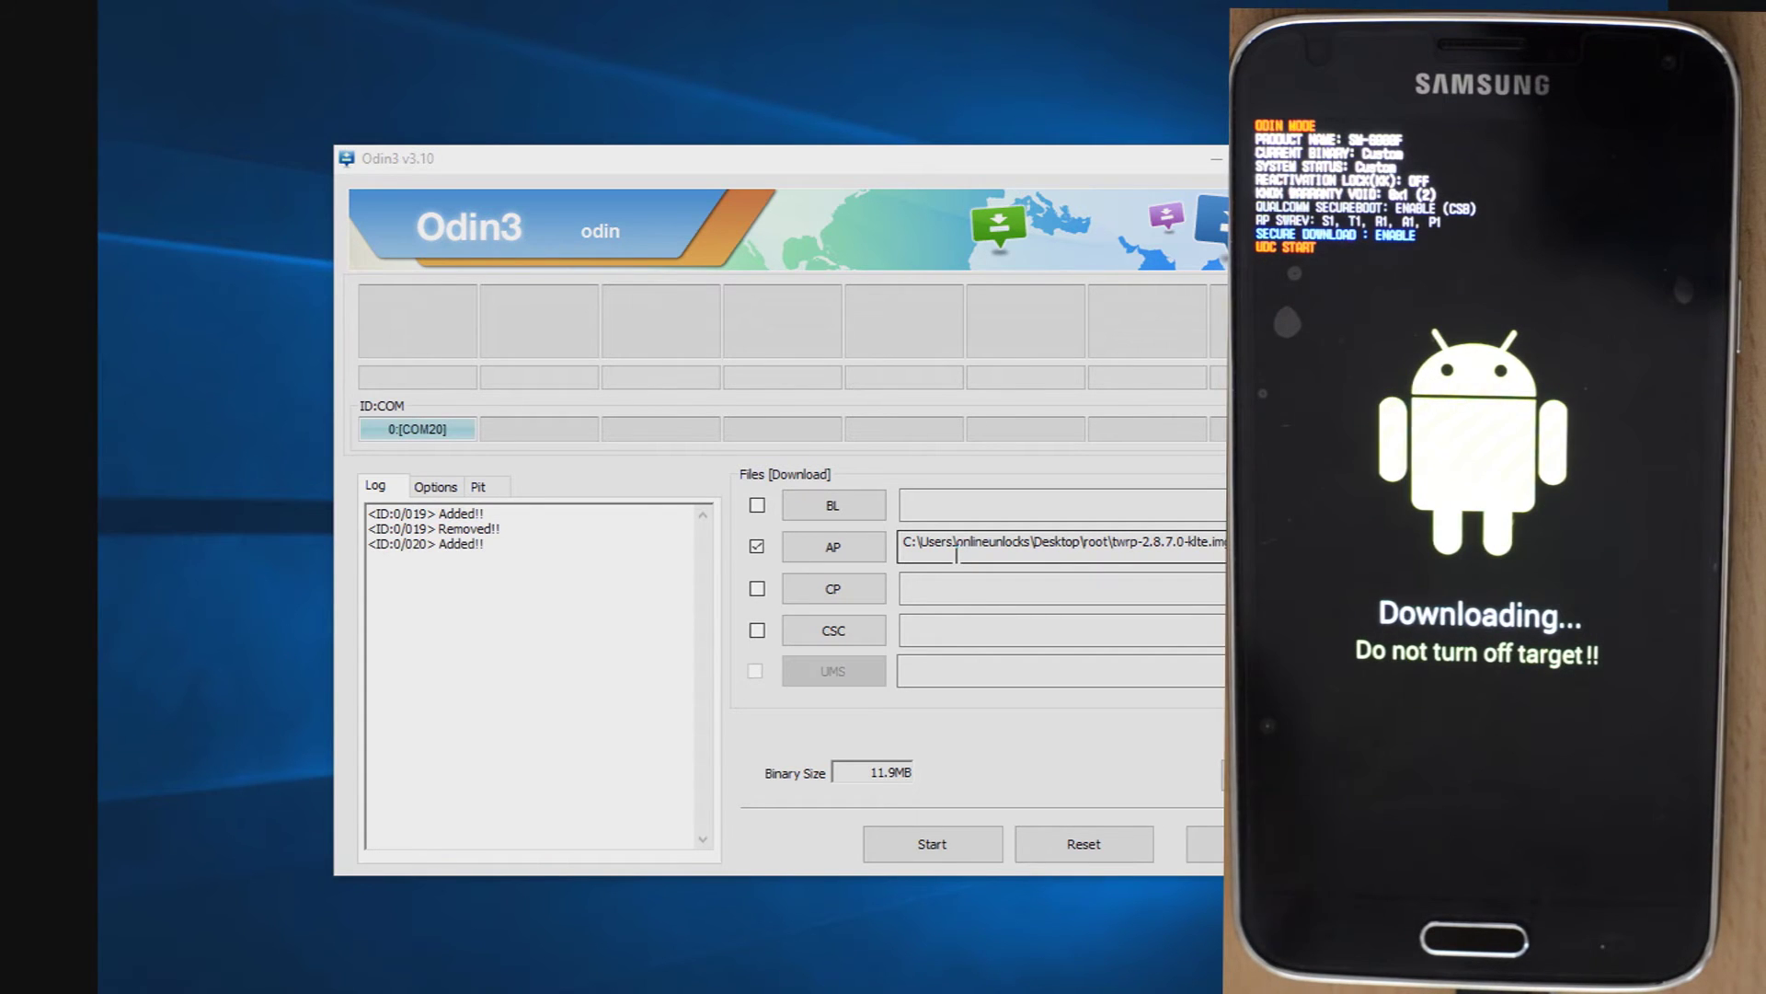
Step: Start flashing twrp-2.8.7.0-klte.img.tar to the Galaxy S5 connected on COM20
{"action": "left_click", "coordinate": [948, 853]}
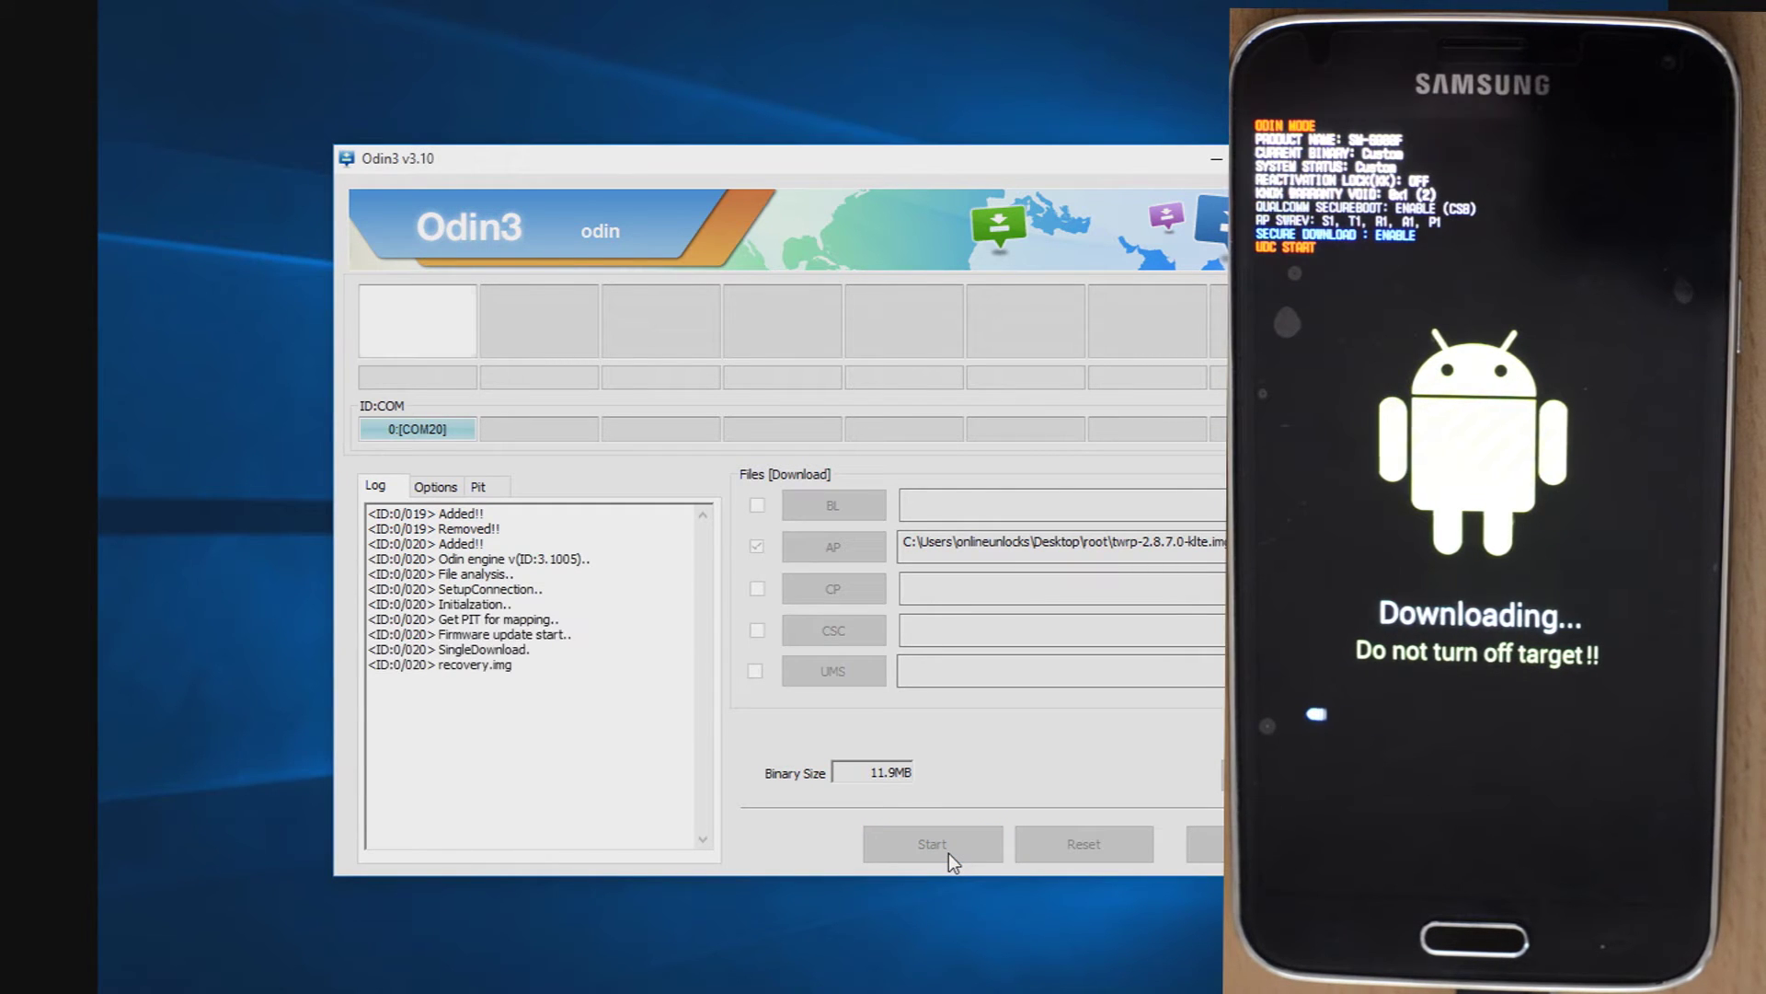